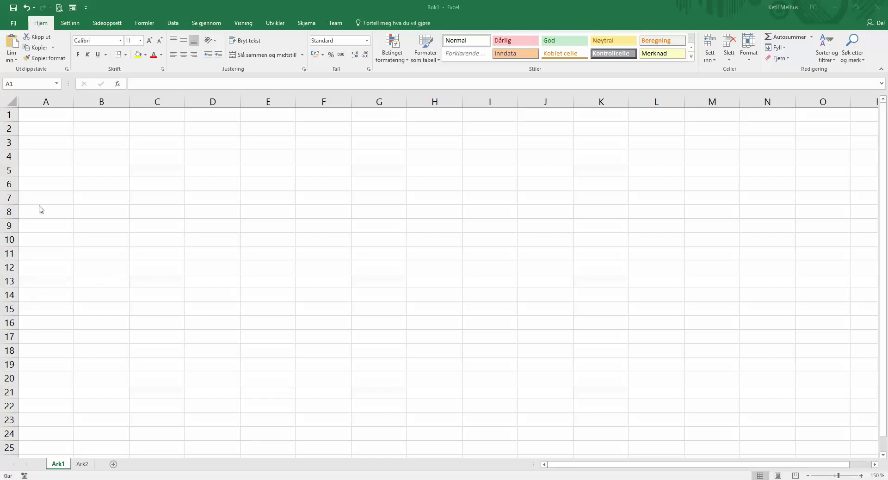
Enter the heading 'Gamle' in cell A1 of Ark1.
click(60, 117)
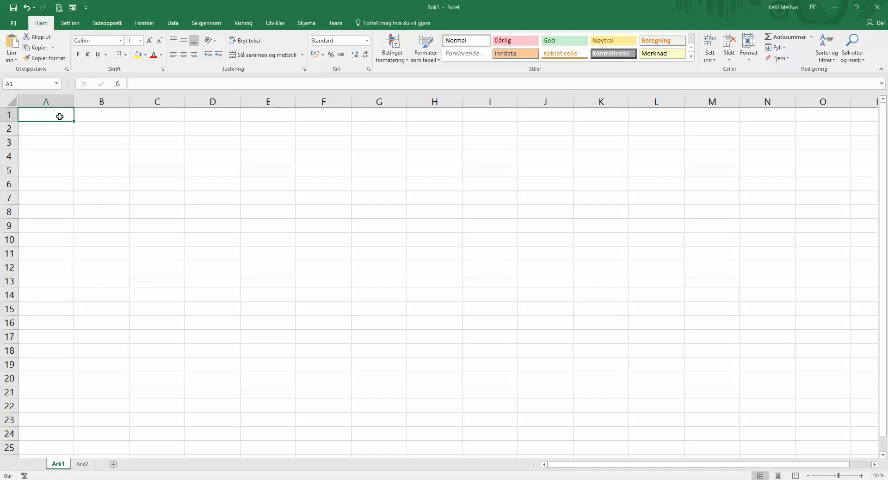
text(Gam)
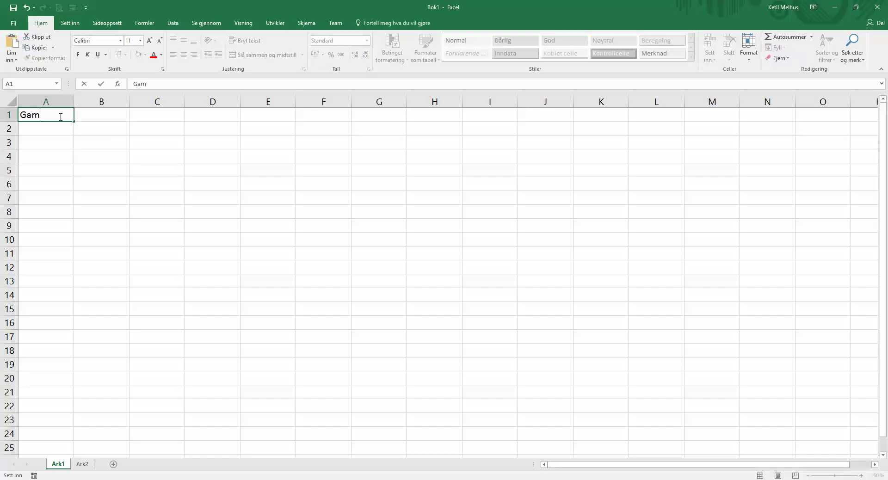
text(le)
key(Return)
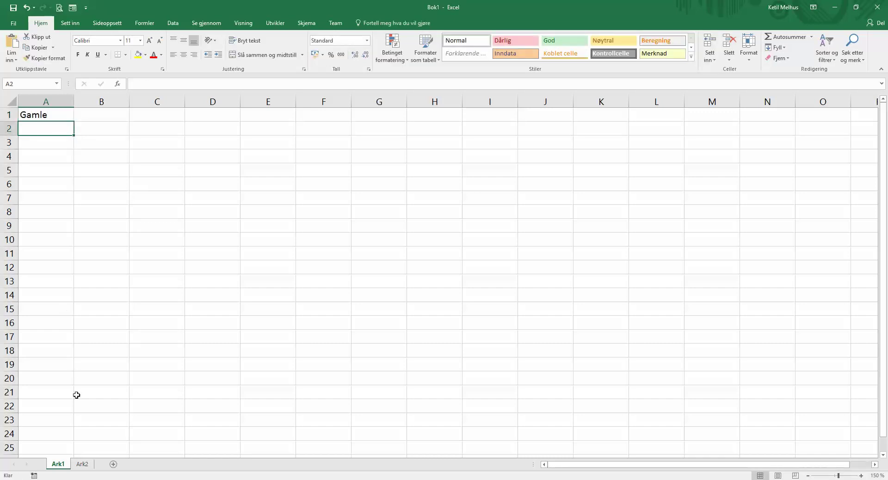
On sheet Ark2, enter the heading 'Nye' in cell A1.
click(82, 464)
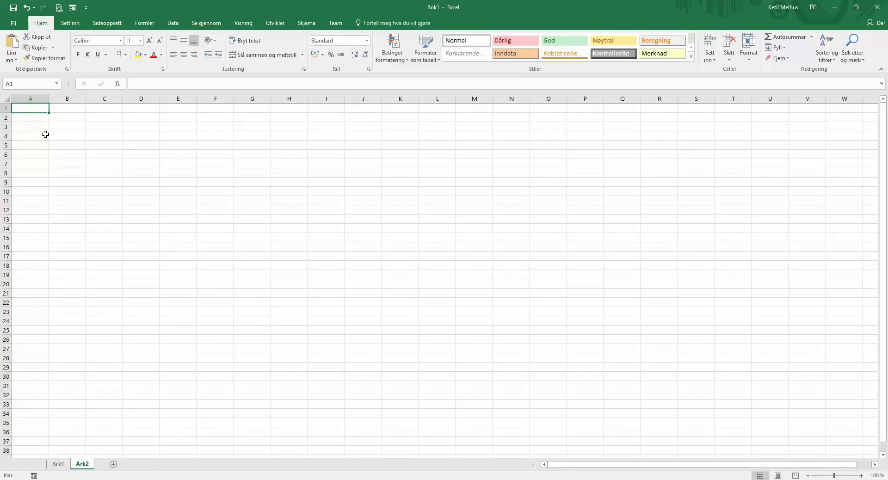
text(Nyw)
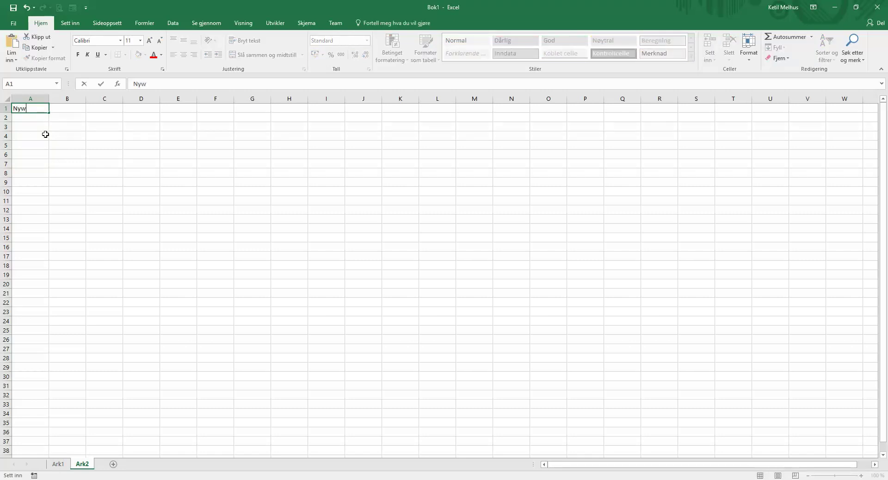
key(BackSpace)
text(Nye)
key(Return)
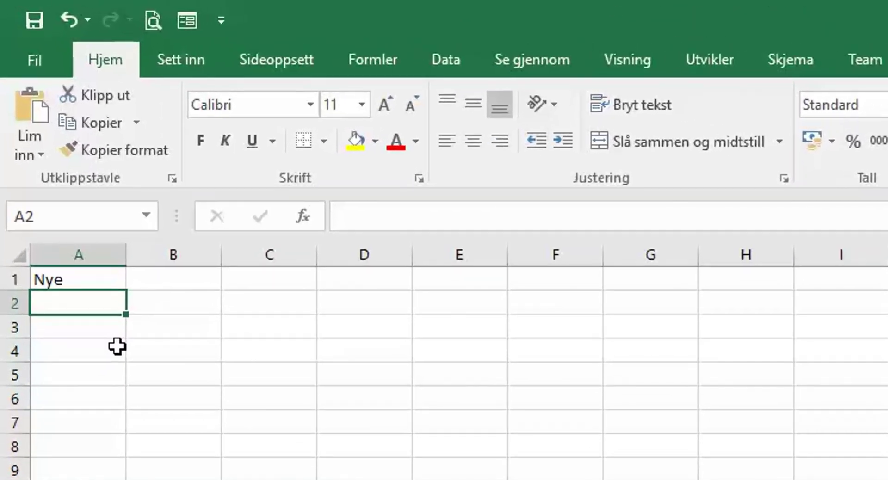
Enter =TILFELDIGMELLOM(10000;10050) in A2 to generate a random whole number.
text(=tilfe)
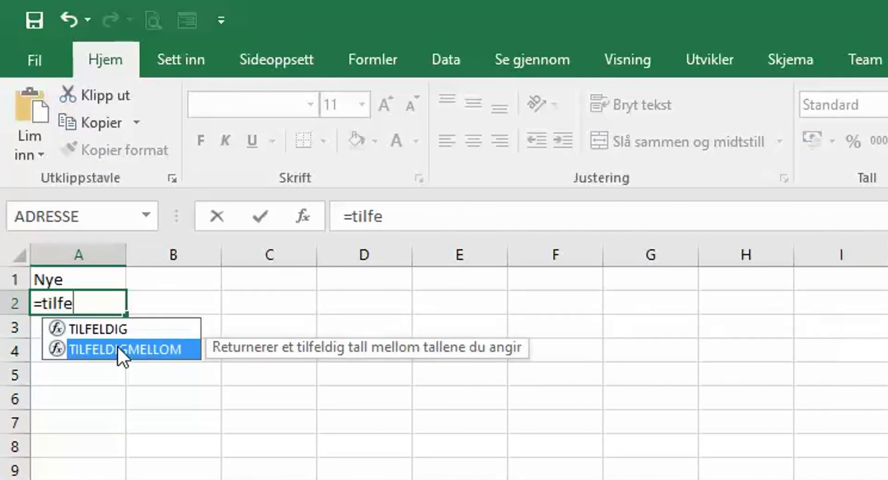
key(BackSpace)
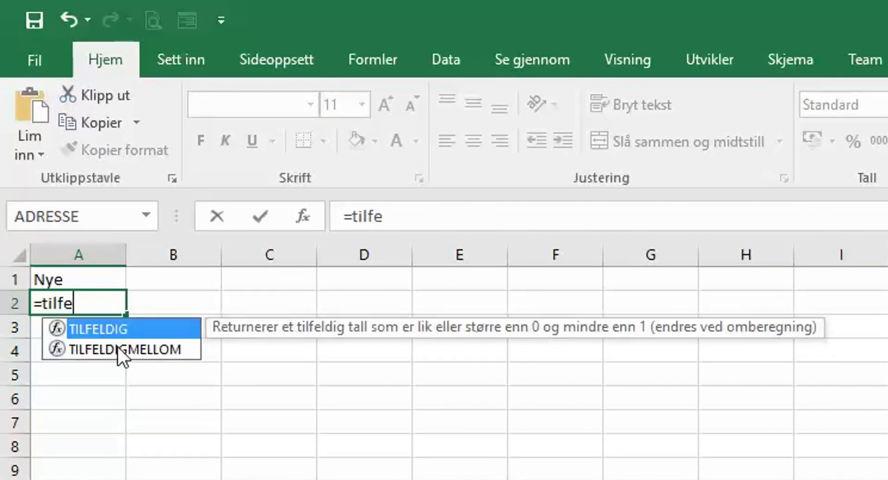
double_click(118, 346)
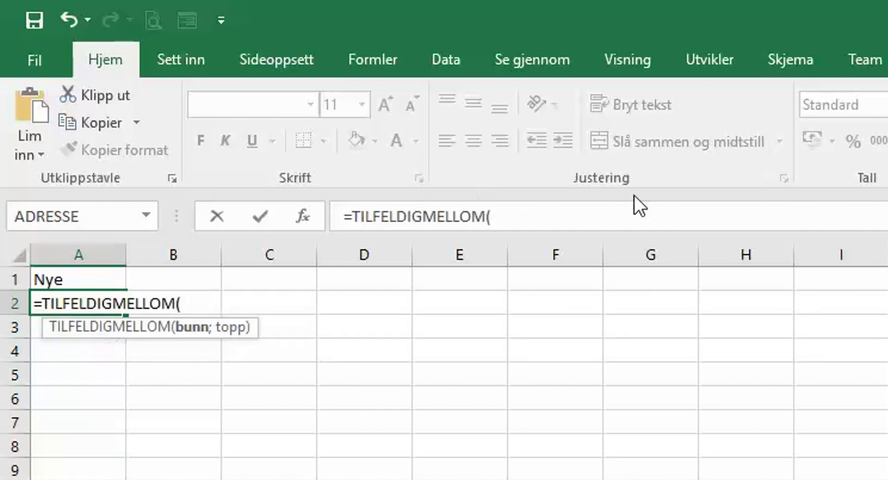
text(10)
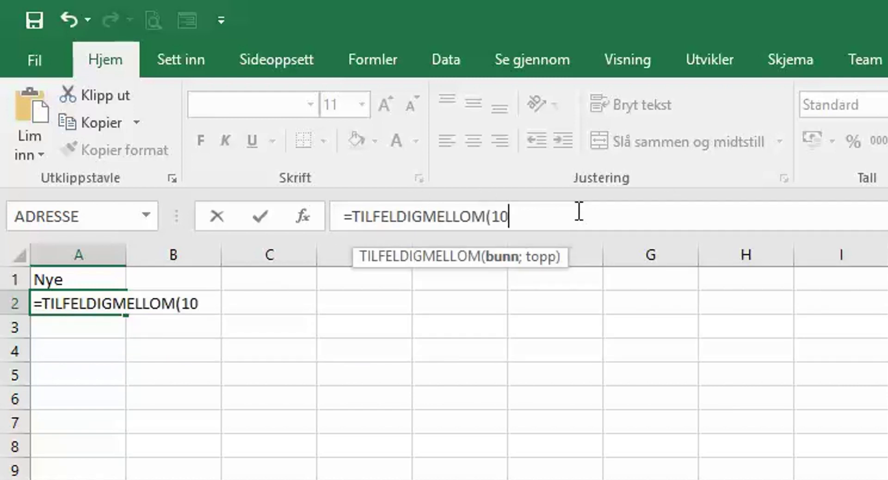
text(000)
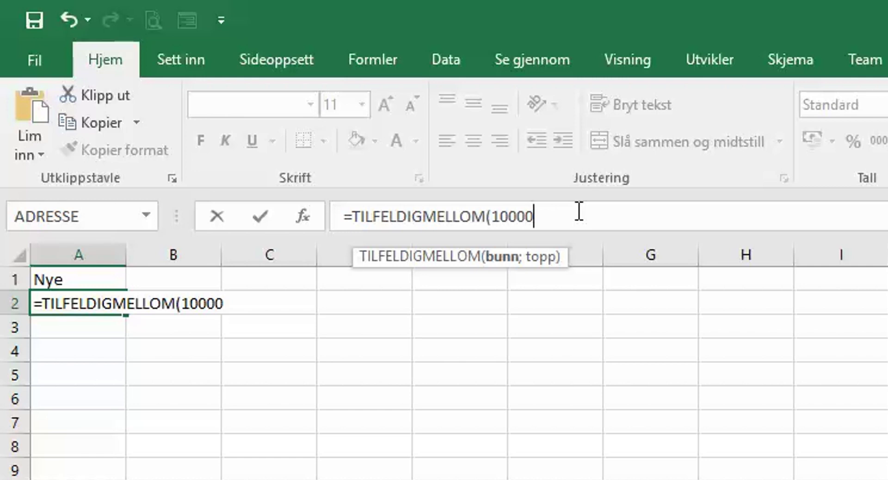
text(;)
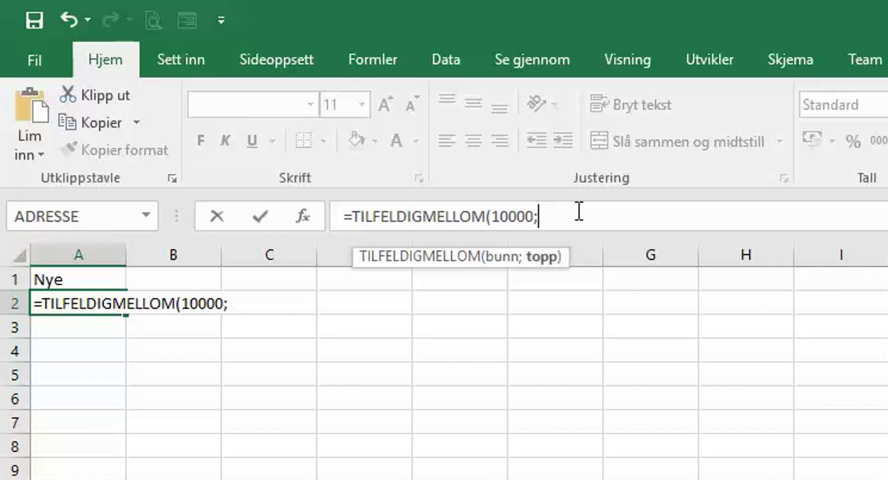
text(10050)
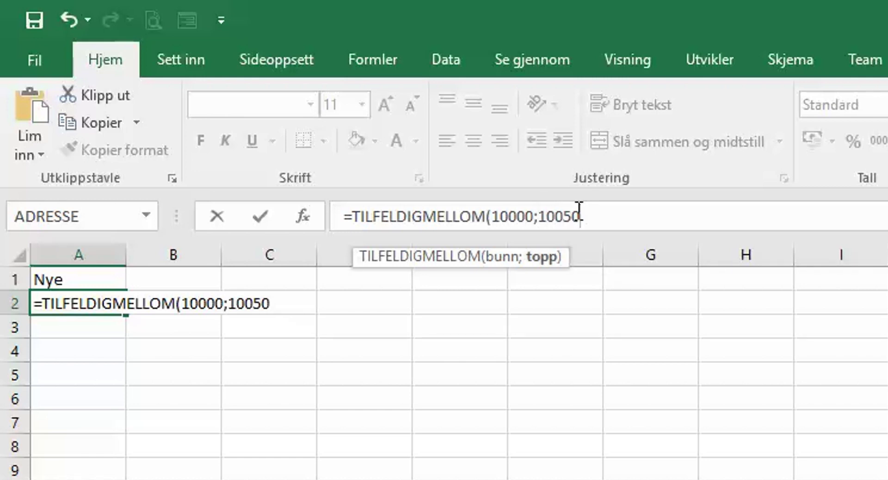
text())
key(Return)
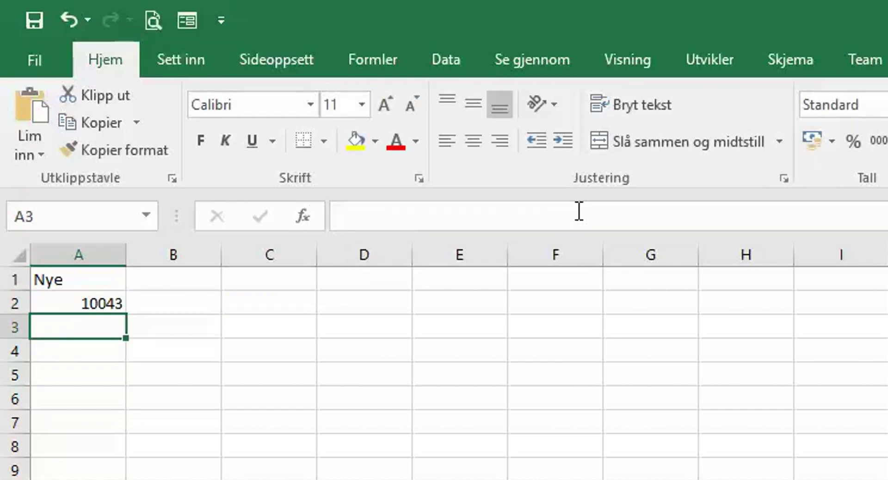
Fill A2's random-number formula down column A to row 38.
click(87, 301)
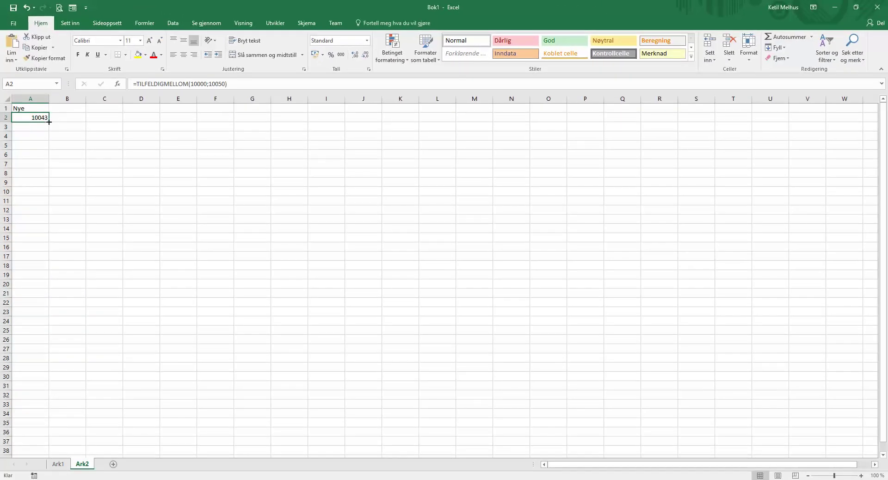
drag(50, 132, 40, 461)
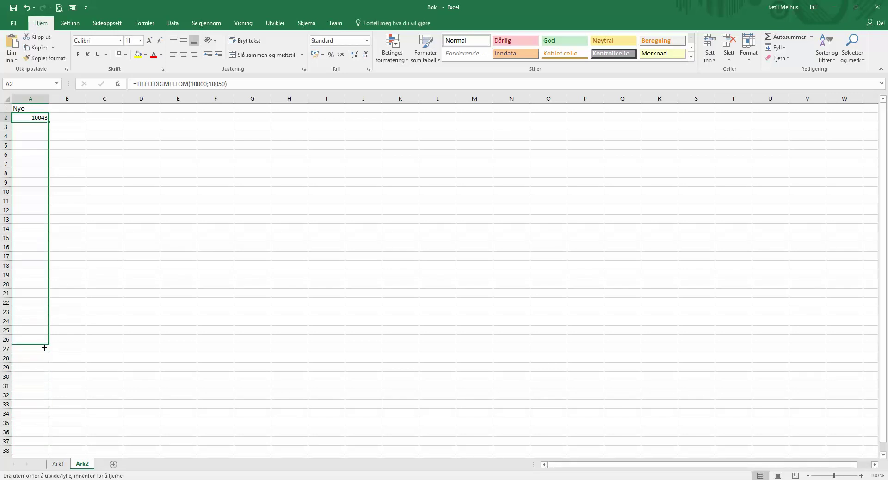
mouse_move(38, 437)
mouse_down()
mouse_move(42, 357)
mouse_move(41, 451)
mouse_up()
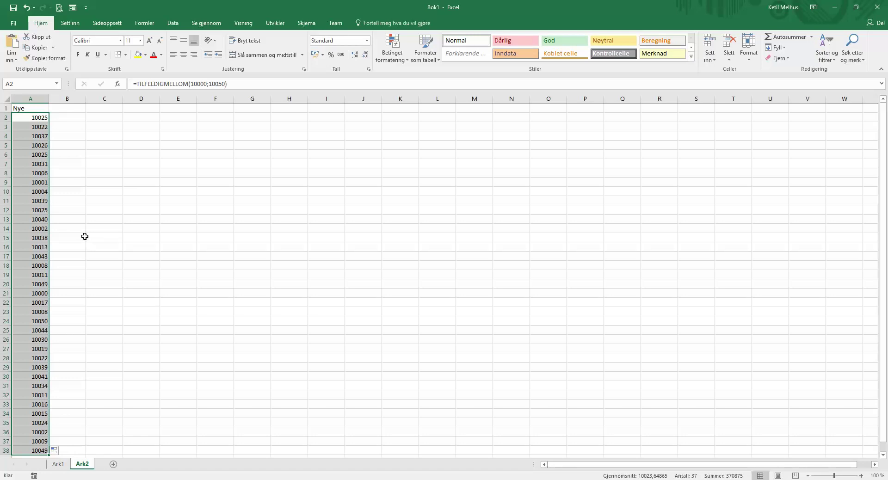
Copy the whole of column A on Ark2.
right_click(43, 100)
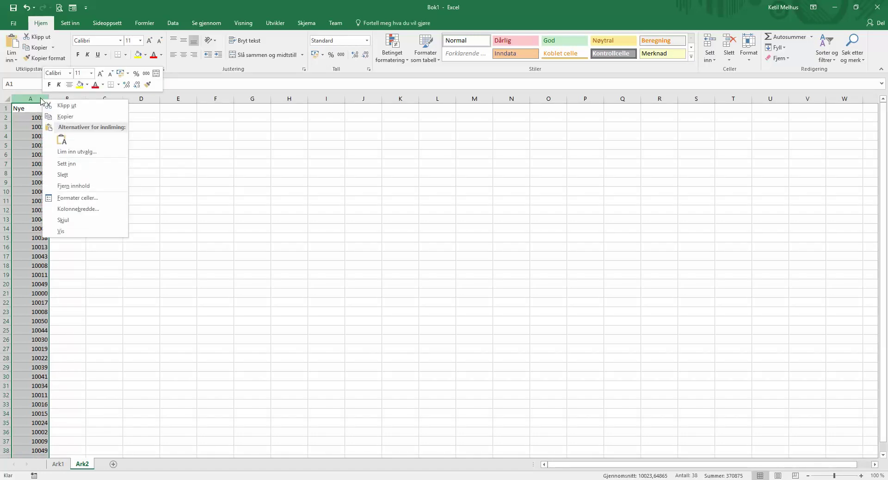
click(25, 95)
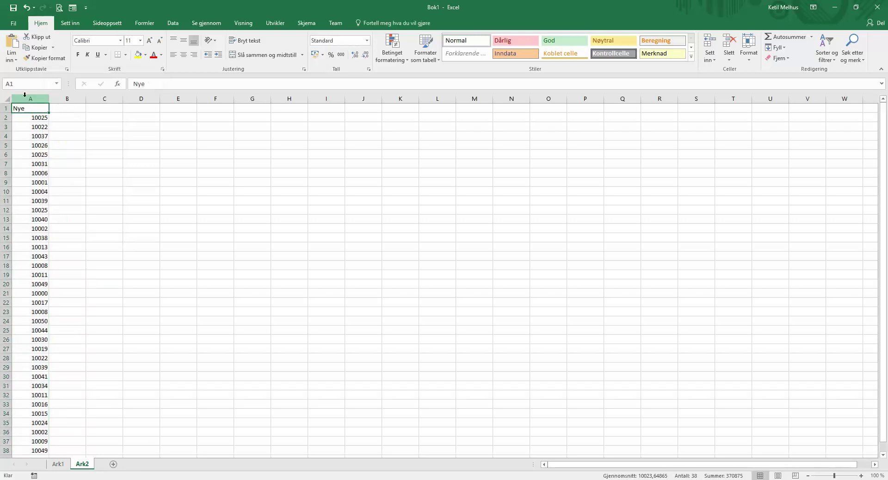
right_click(24, 94)
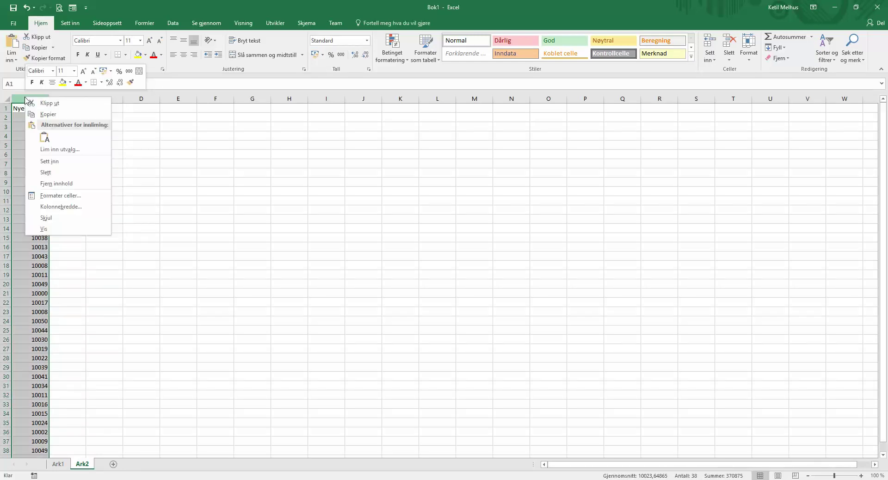
click(49, 115)
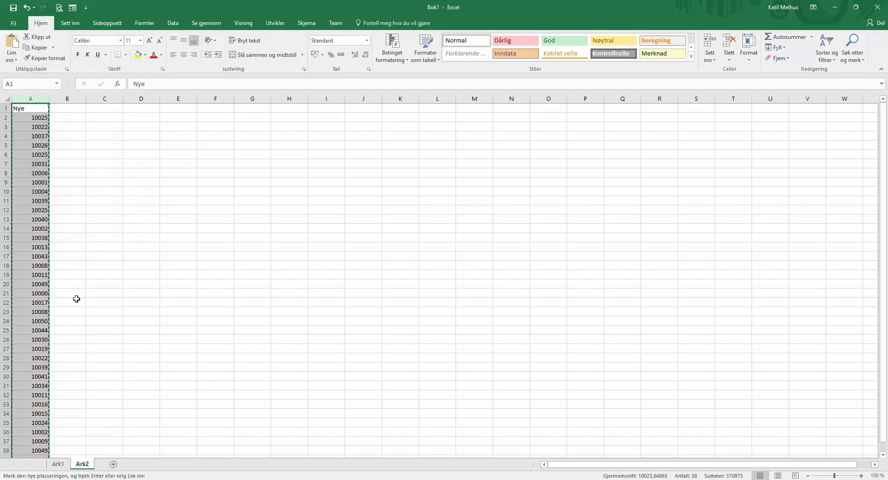
Paste the copied Nye column into column A of Ark1.
click(62, 464)
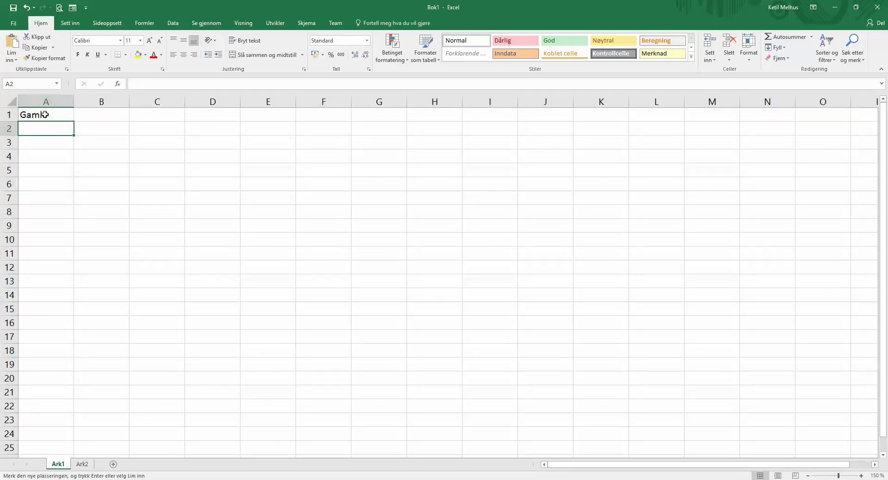
click(48, 115)
key(ctrl+v)
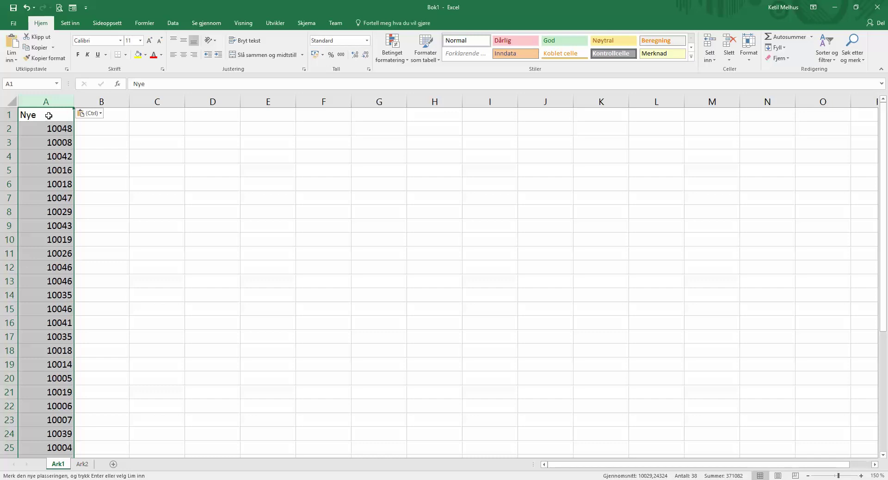
right_click(45, 102)
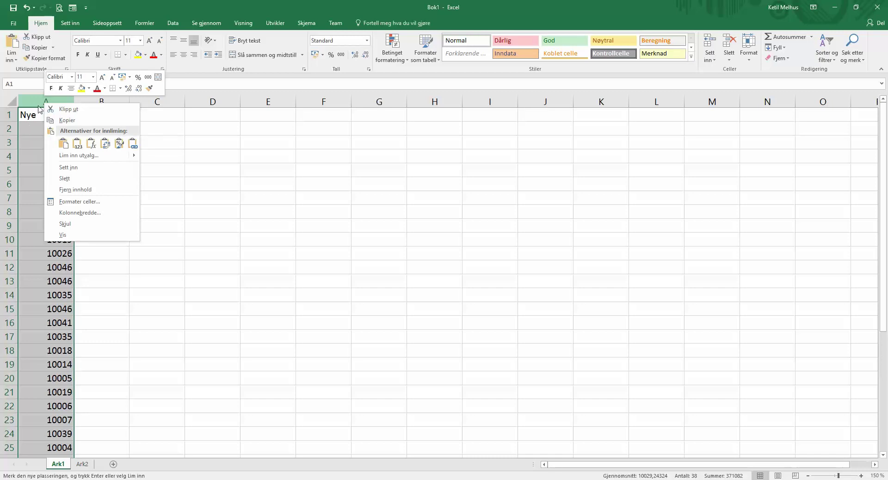
key(Escape)
Recalculate with F9 a few times to watch the random numbers change.
click(37, 126)
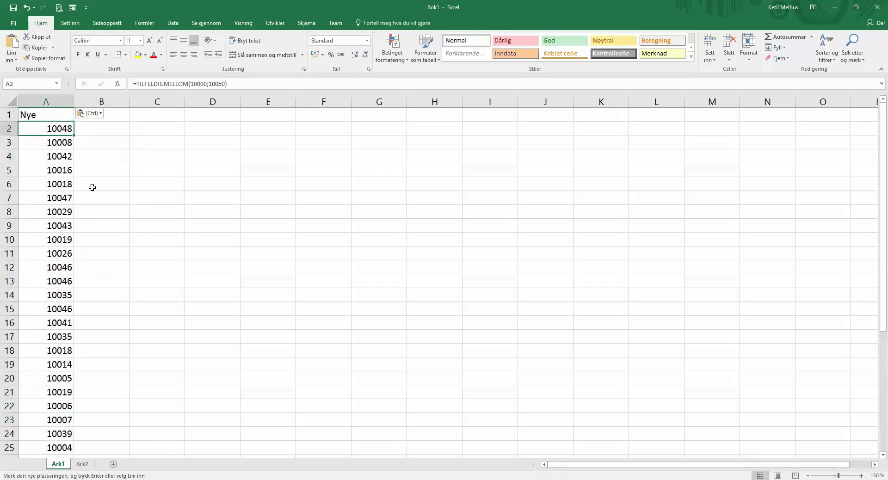
key(F9)
key(F9)
key(F9)
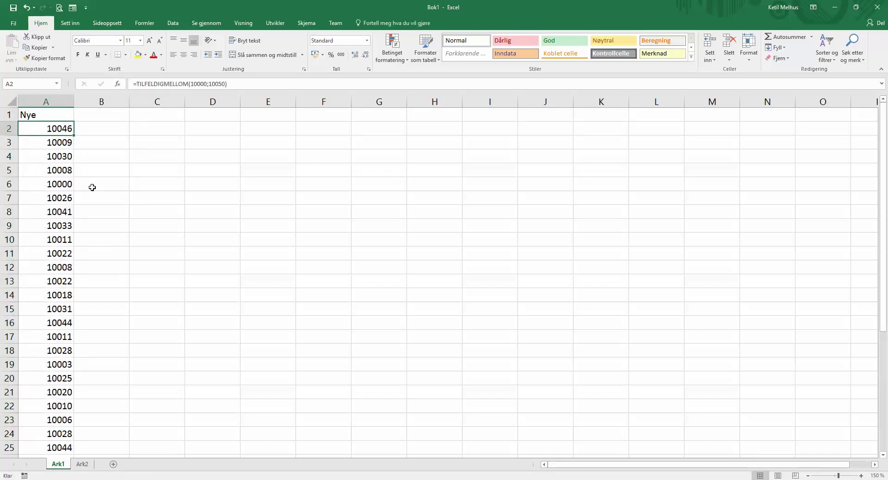
key(F9)
key(F9)
key(F9)
key(F9)
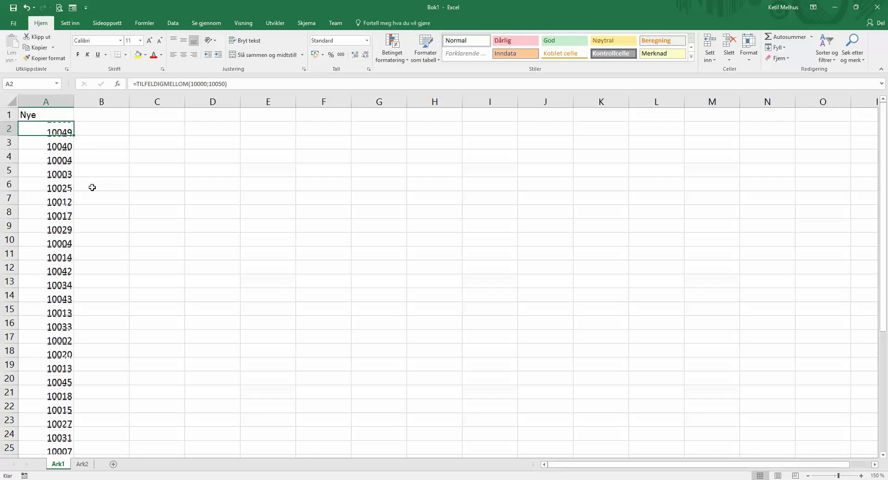
key(F9)
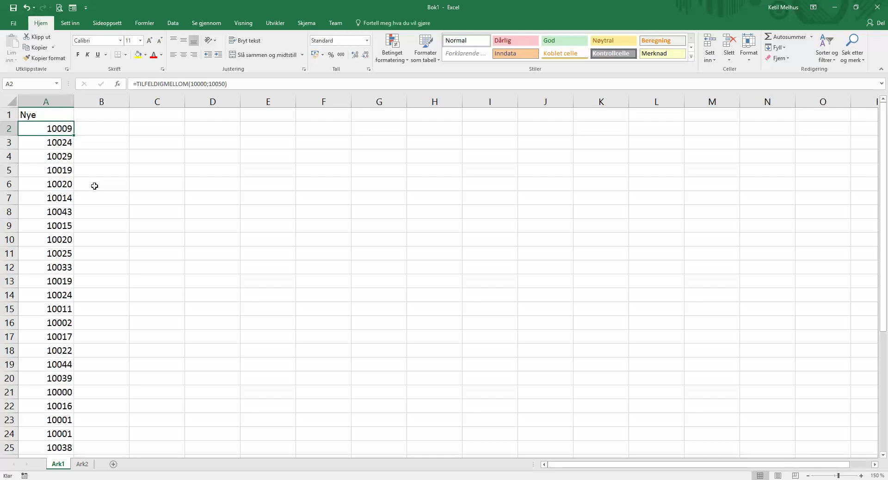
Copy column A and paste it back over itself as values only.
right_click(56, 108)
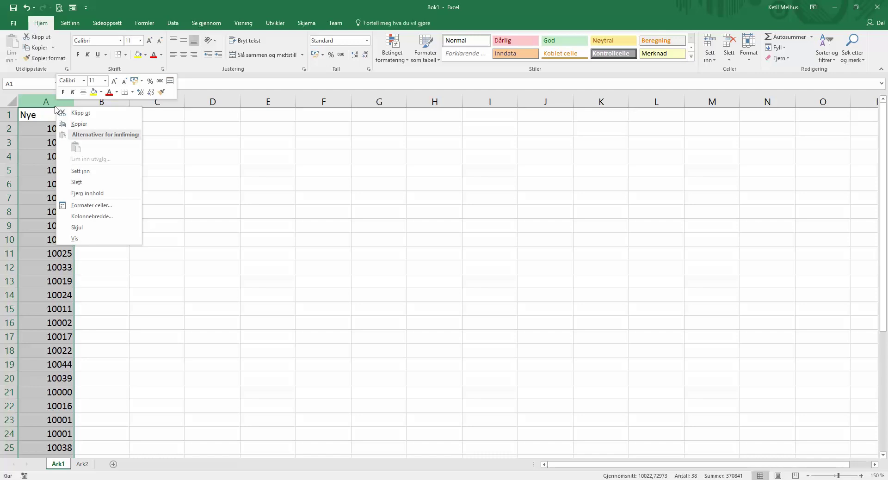
click(77, 124)
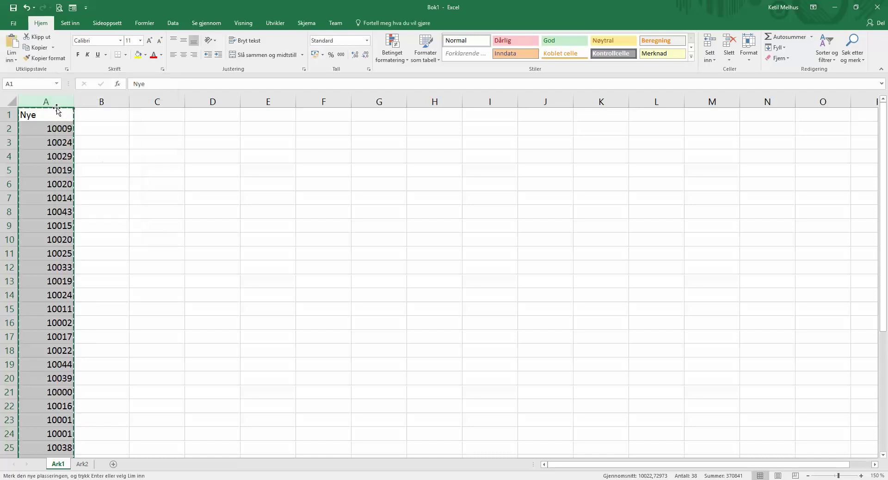
right_click(57, 109)
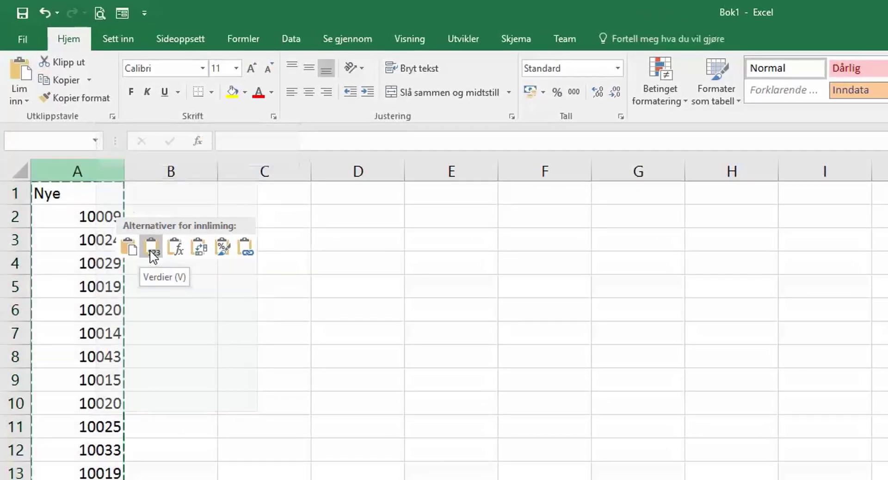
click(153, 255)
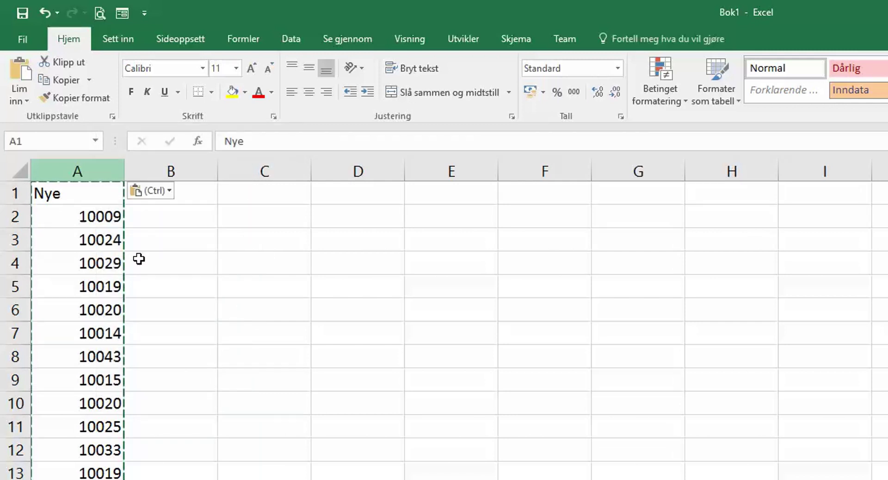
click(80, 255)
key(Escape)
Check that cells A2 through A5 now hold fixed numbers instead of formulas.
click(78, 225)
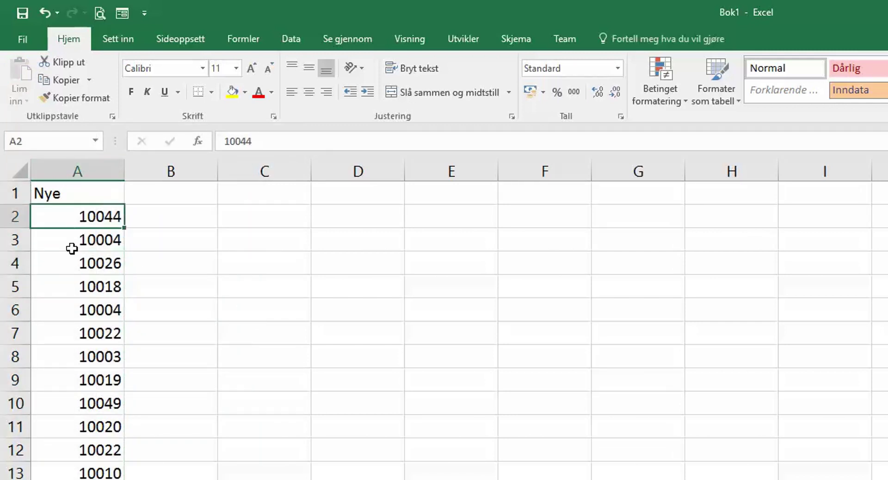
click(71, 245)
click(67, 292)
click(232, 144)
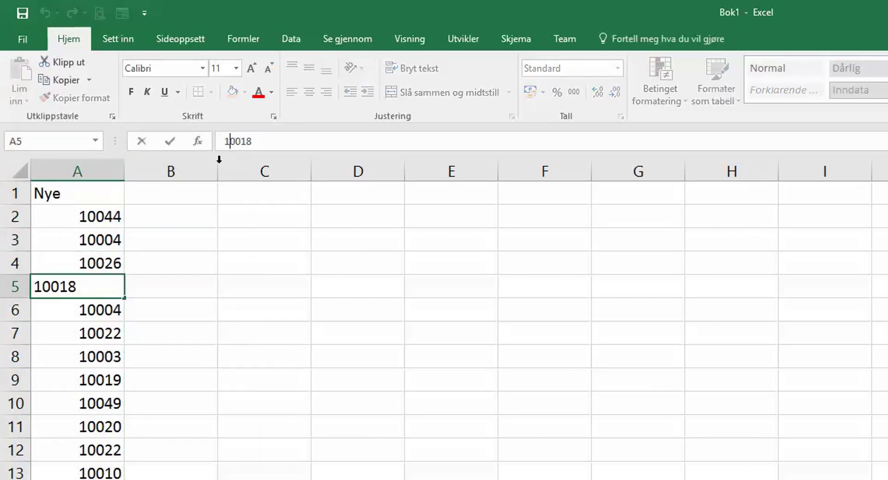
click(95, 255)
click(95, 220)
click(95, 260)
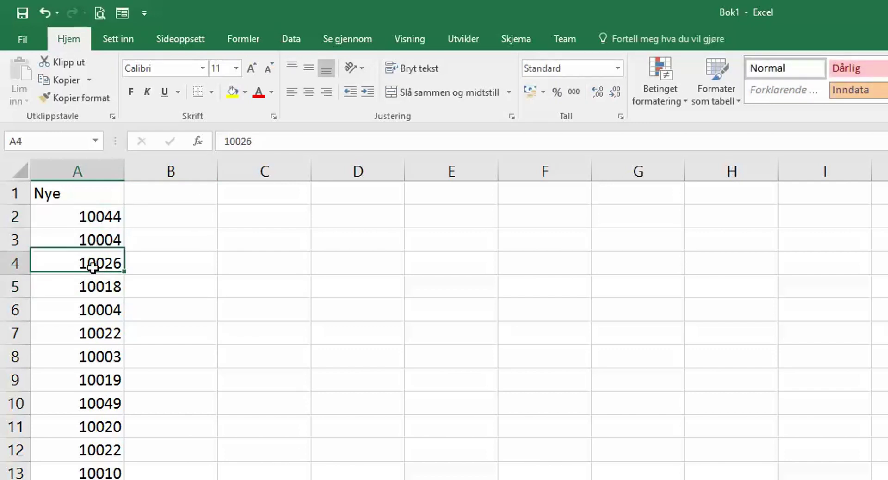
key(Down)
key(Down)
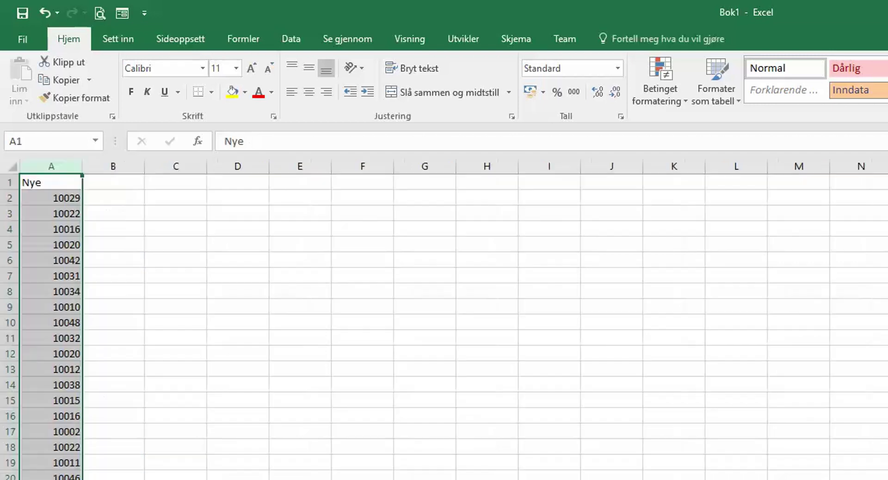
Recalculate with F9 to confirm the pasted values no longer change.
click(238, 479)
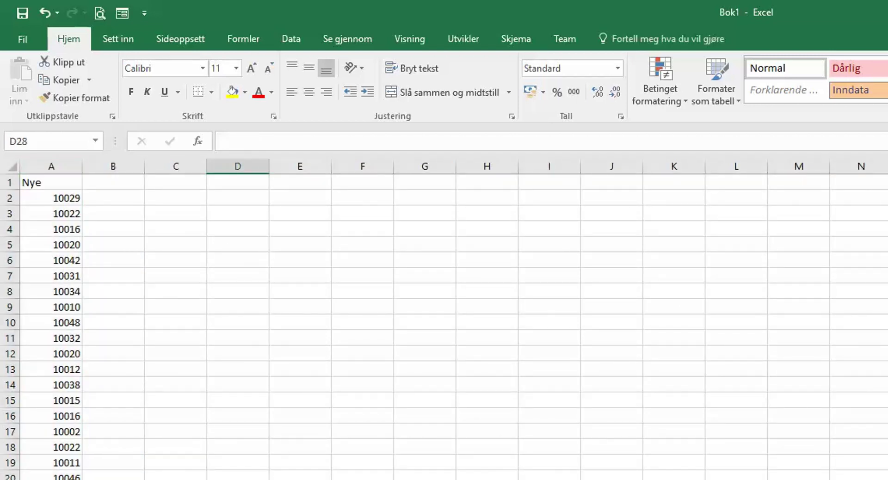
key(F9)
key(F9)
key(F9)
key(F9)
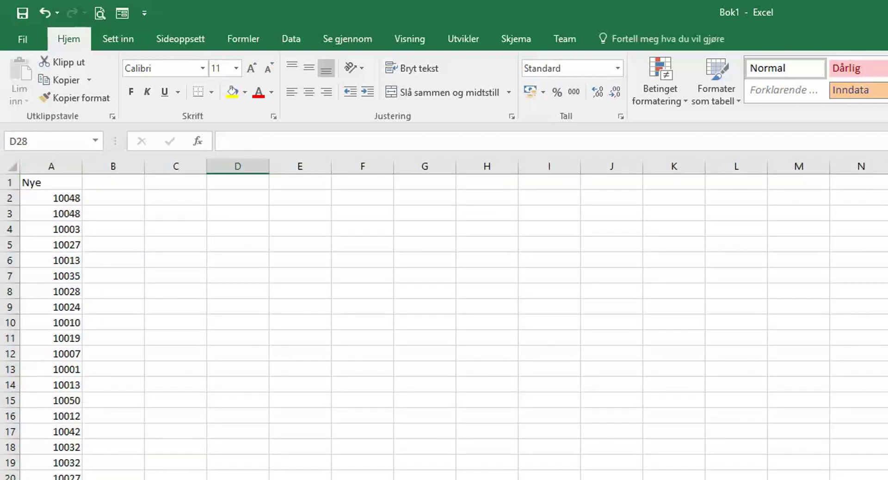
key(F9)
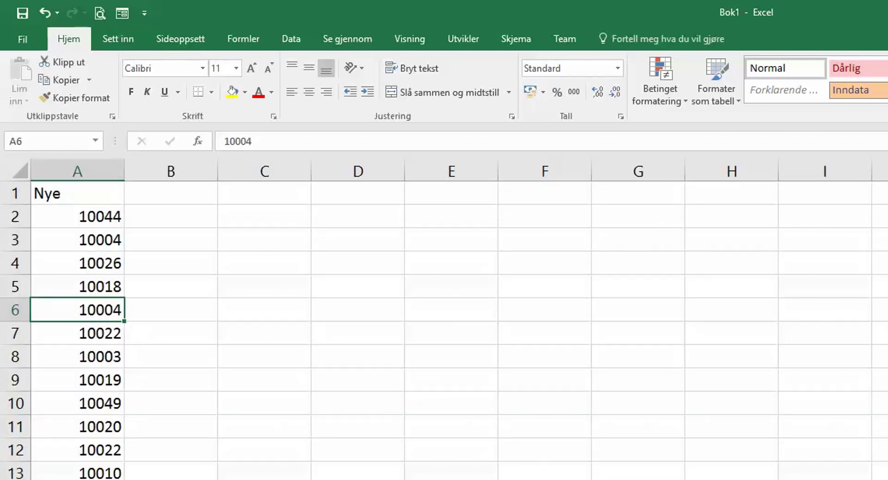
Rename the column A heading from Nye to 'Gamle'.
click(180, 199)
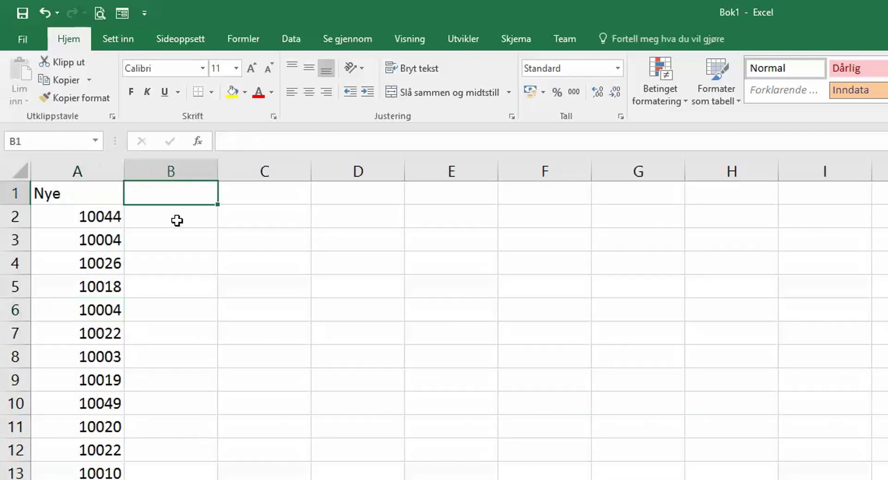
click(81, 199)
text(Ga)
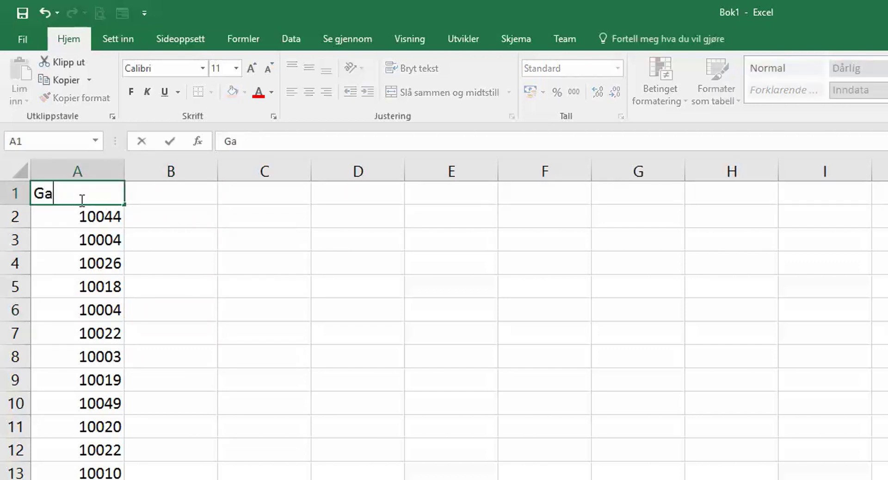
text(mle)
key(Tab)
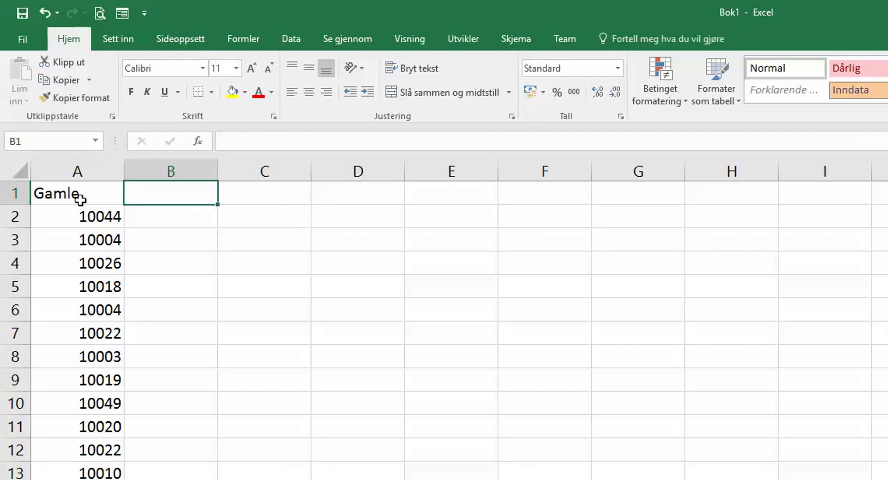
key(Down)
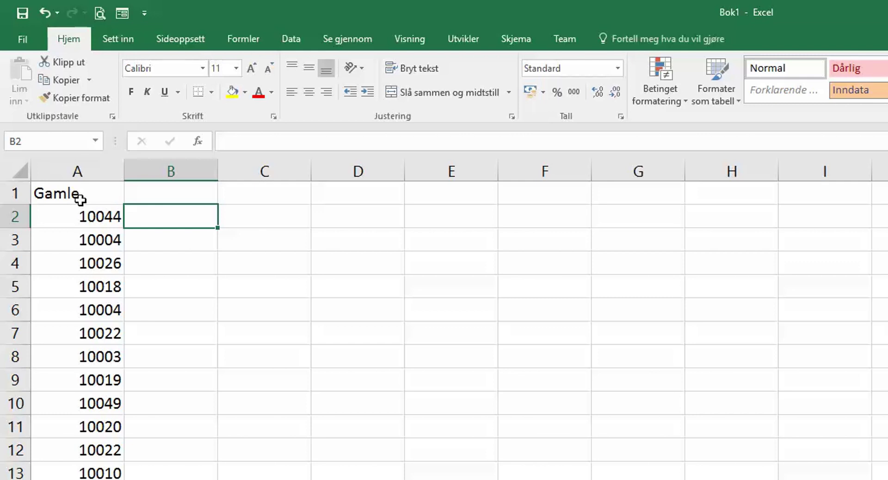
Enter =FINN.RAD(A2;'Ark2'!A:A;1;USANN) in B2 for an exact-match lookup.
text(=fin)
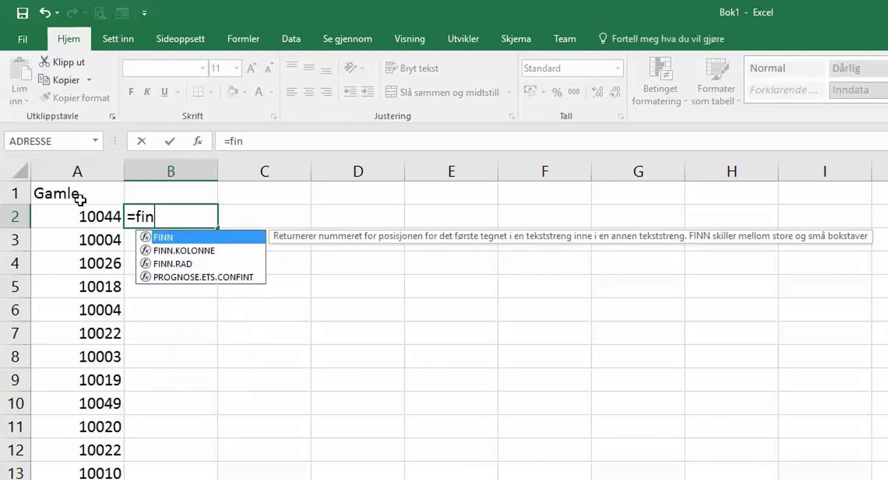
text(nra)
key(BackSpace)
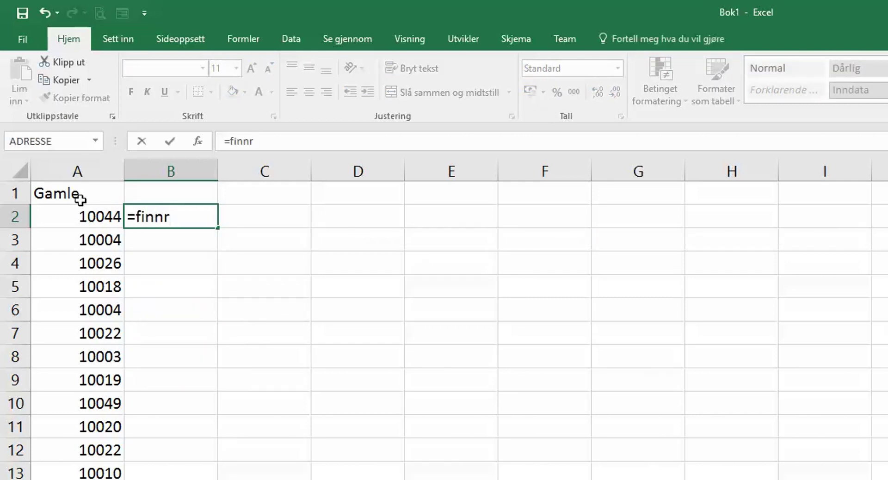
key(BackSpace)
text(.rad)
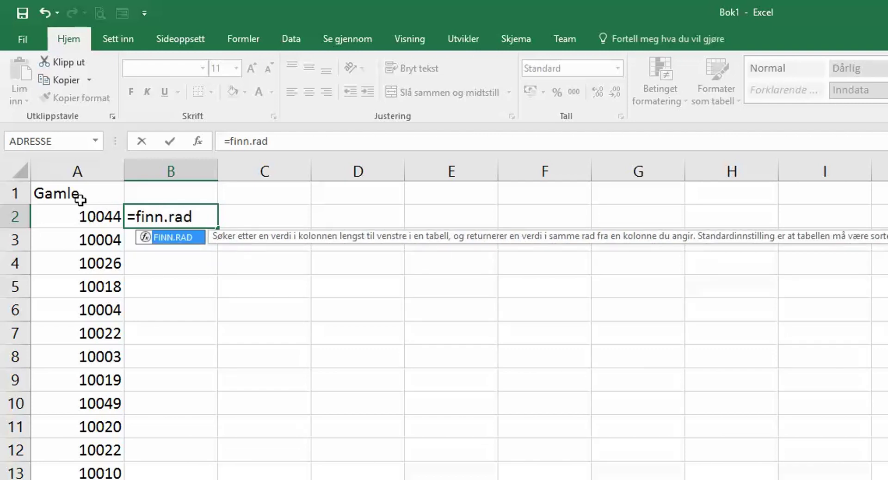
text(()
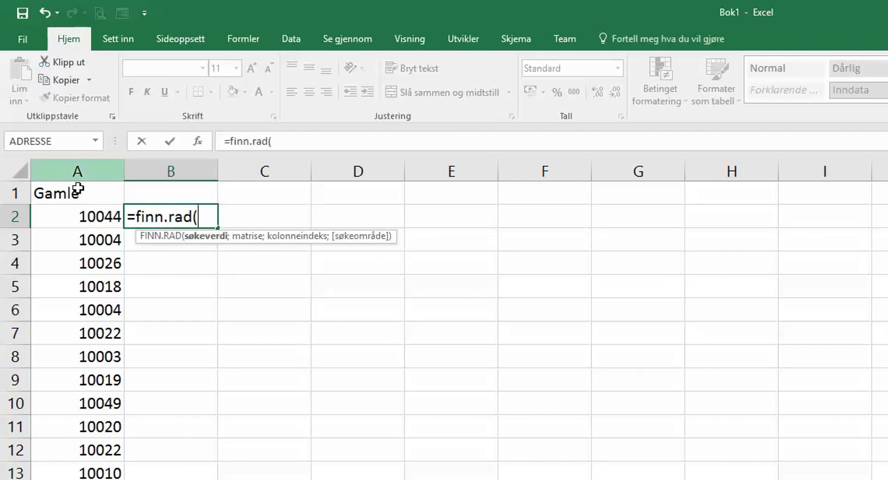
click(82, 213)
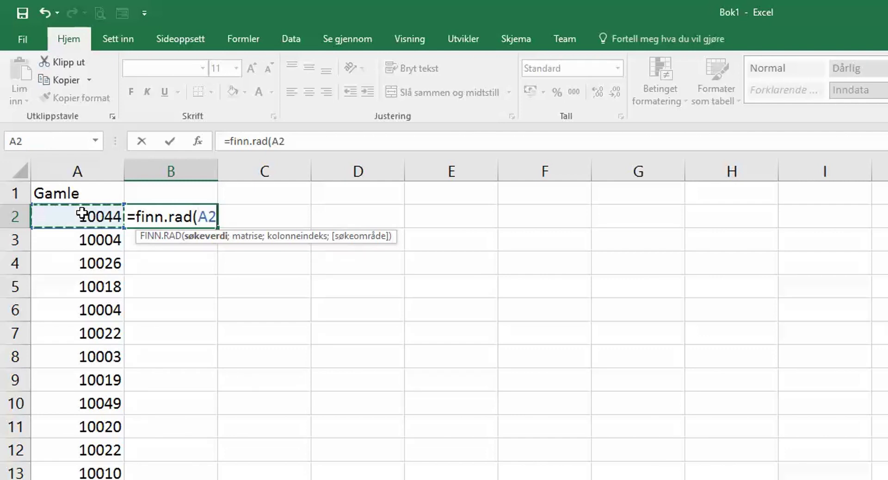
text(;)
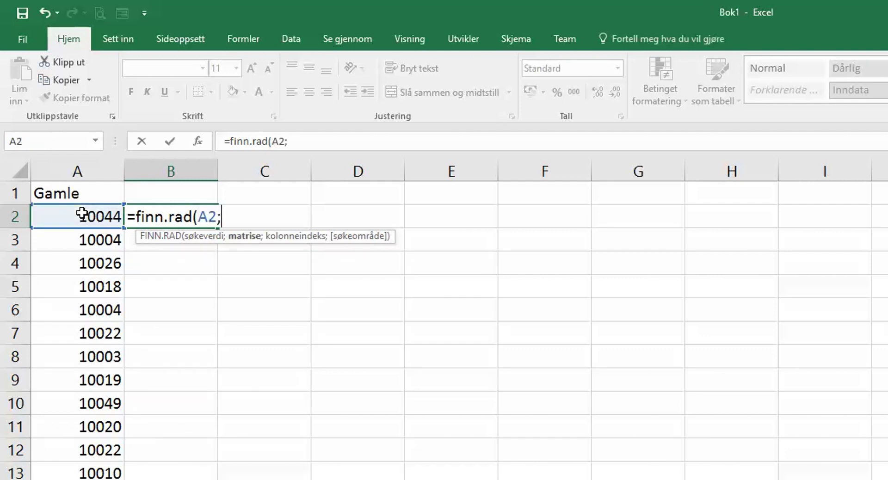
key(ctrl+Page_Down)
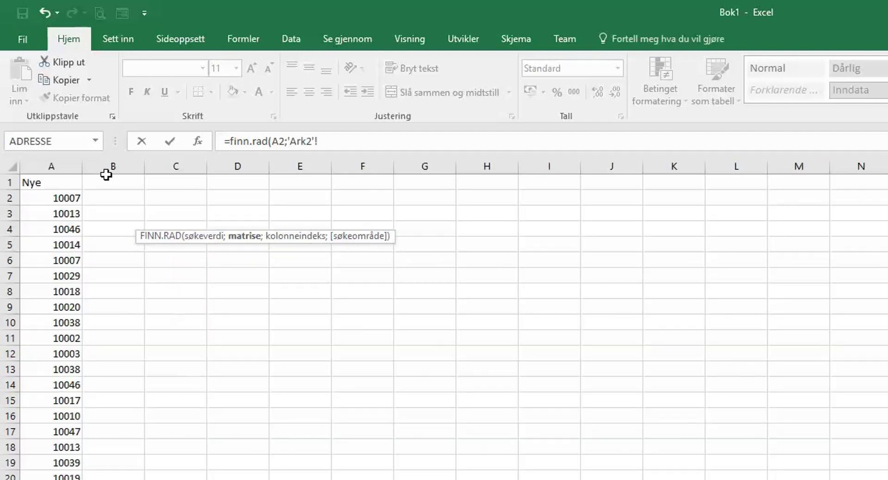
click(50, 165)
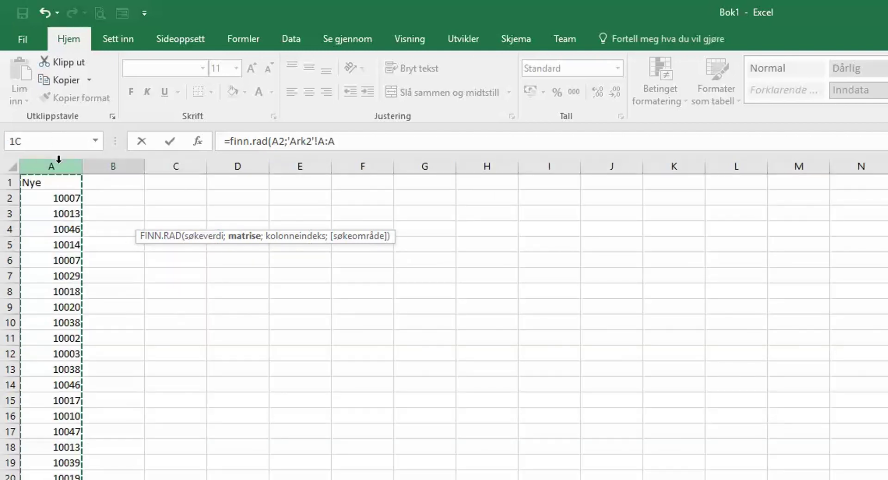
click(364, 144)
text(;)
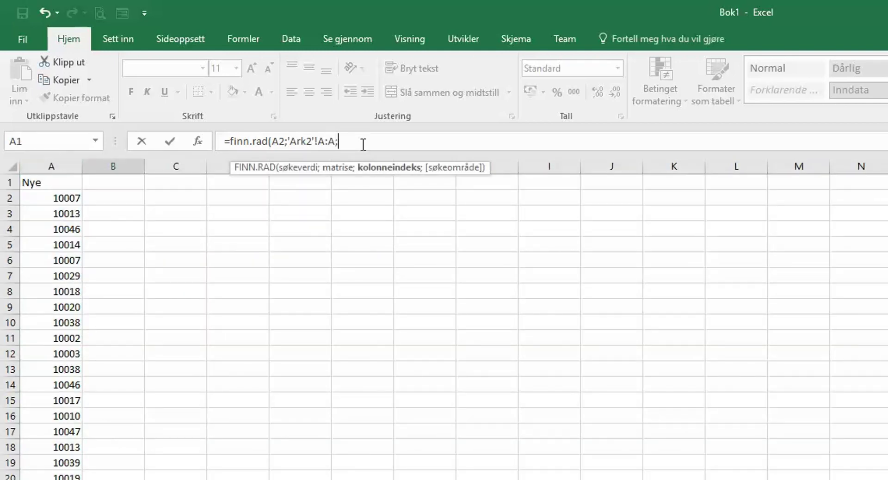
text(1)
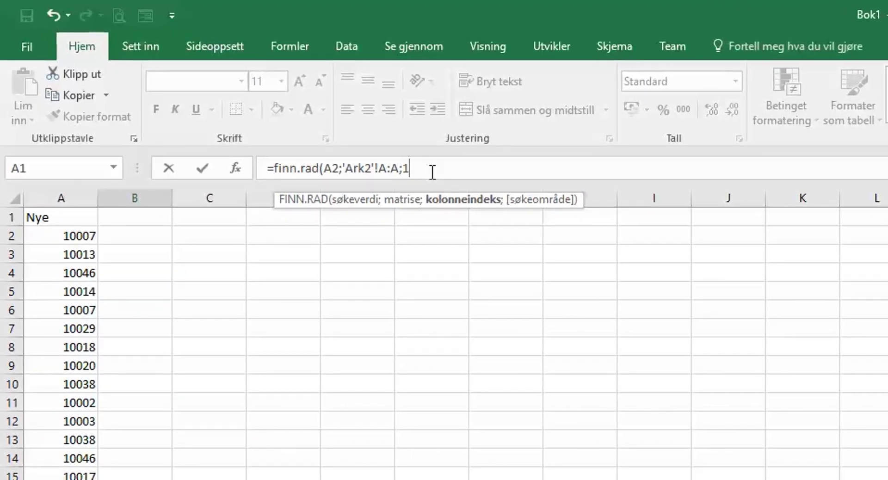
text(;us)
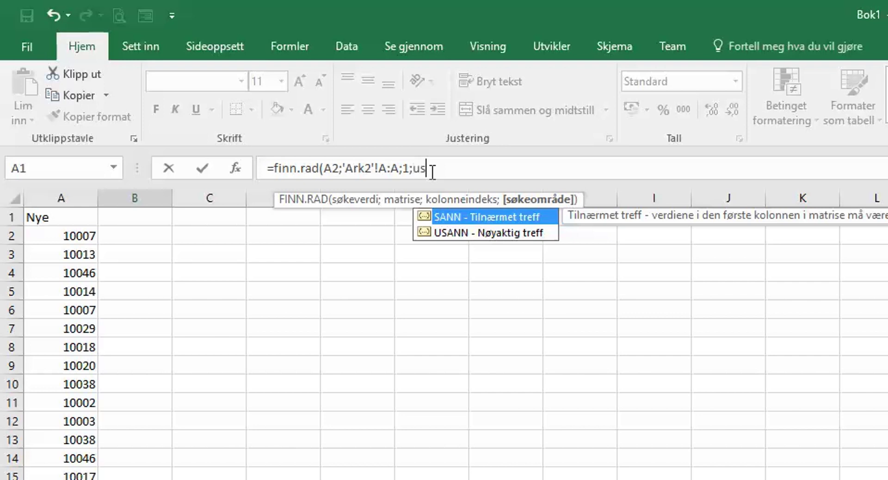
text(ann)
text())
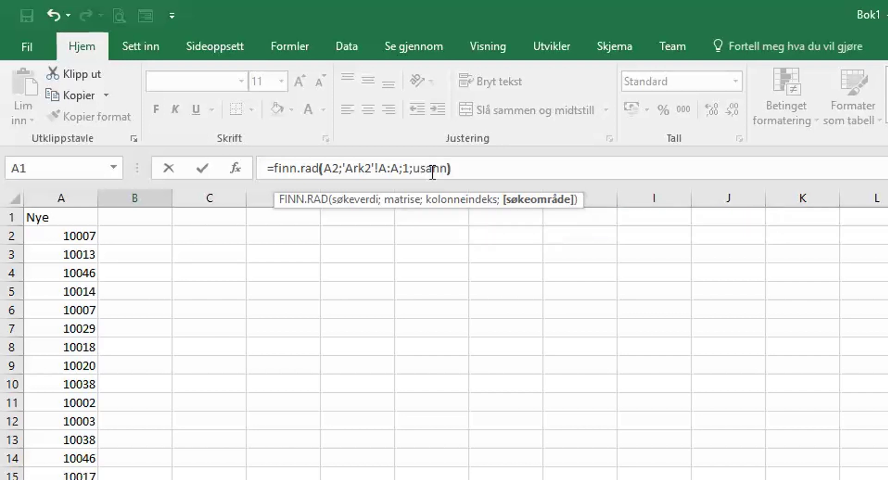
key(Return)
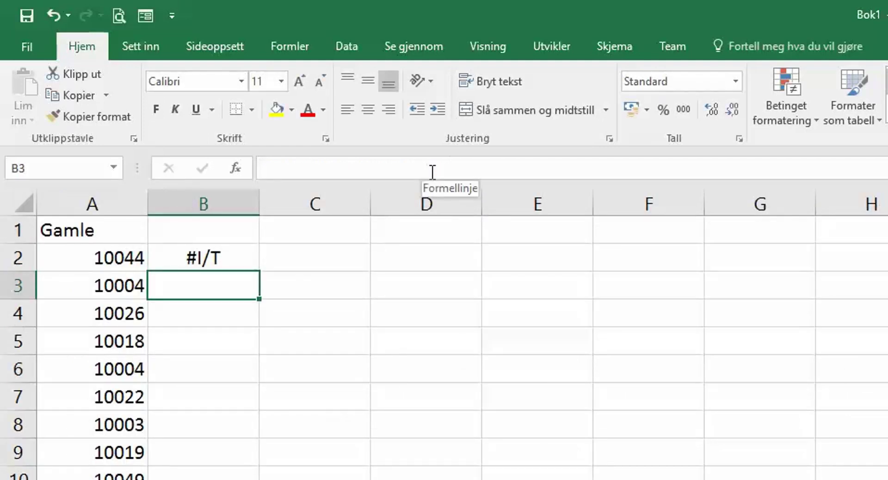
Copy B2's FINN.RAD lookup down column B beside the old values.
key(Up)
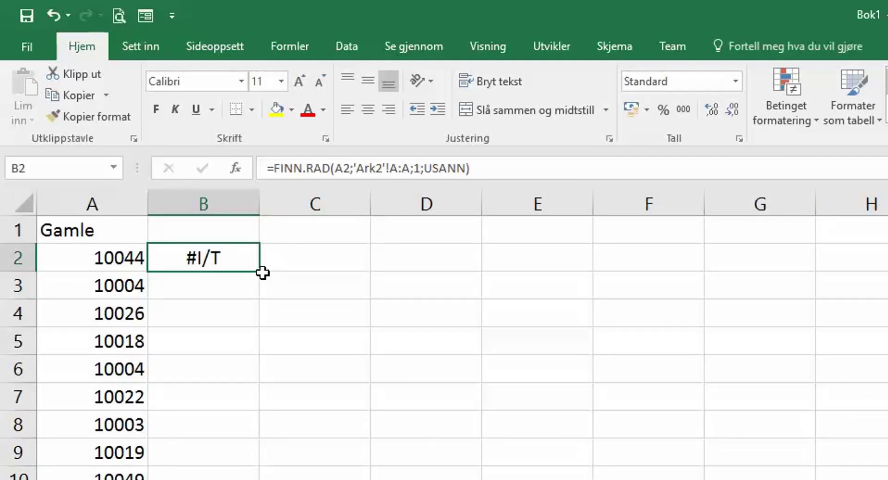
double_click(260, 272)
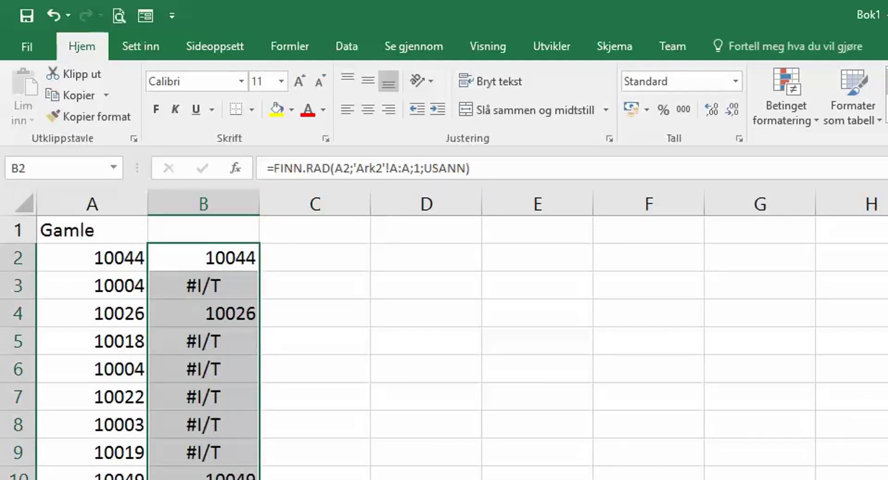
scroll(218, 396, down, 1)
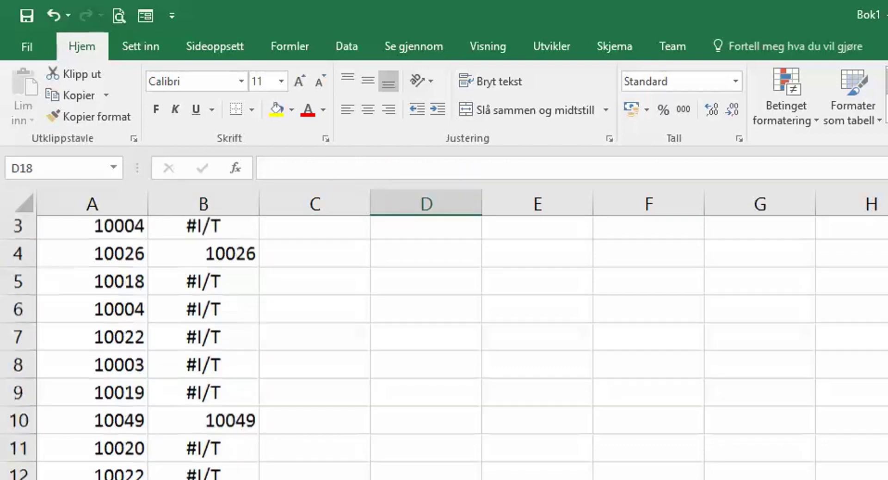
scroll(218, 395, down, 1)
scroll(217, 395, up, 2)
Head column B with 'Nye' and recalculate the lookups.
click(213, 235)
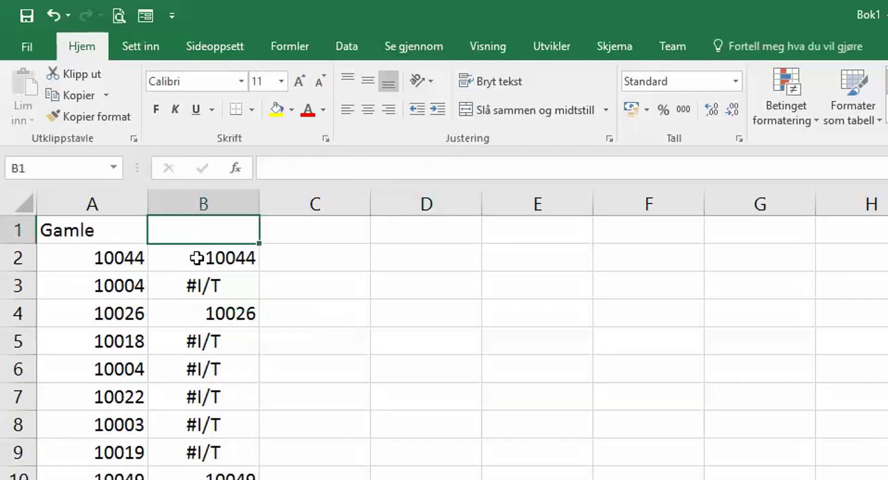
text(Nye)
key(Return)
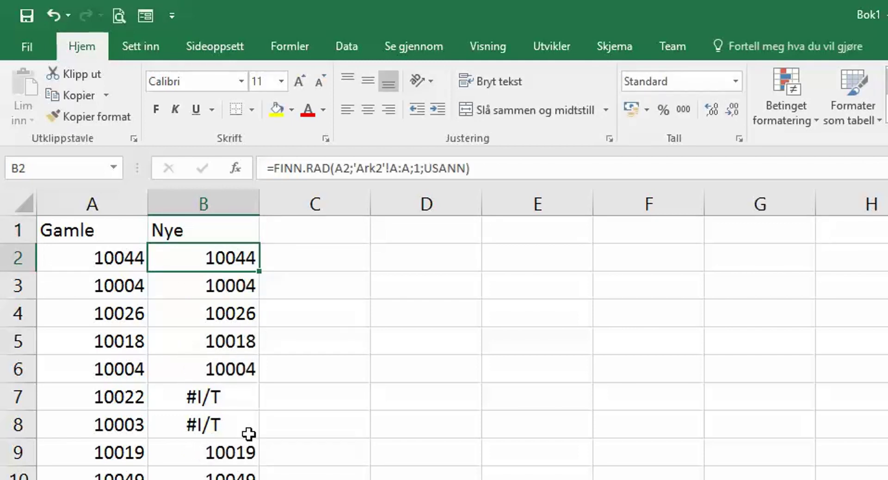
key(F9)
key(F9)
key(F9)
key(F9)
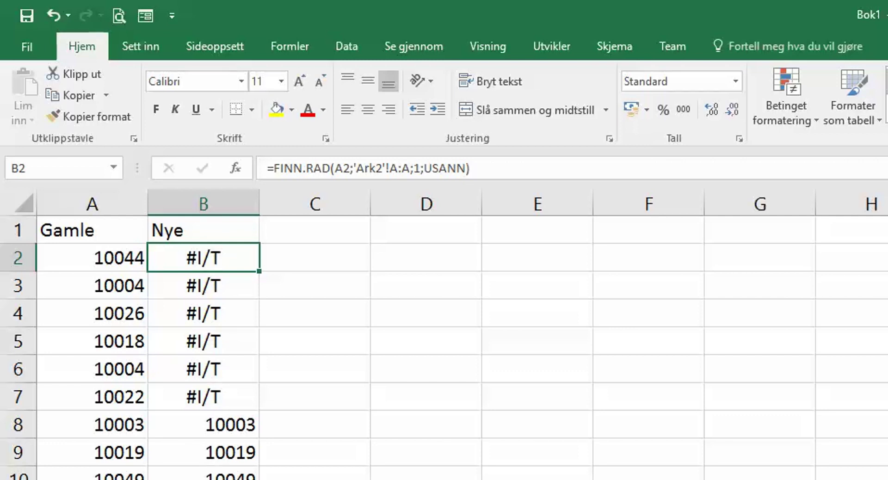
Wrap B2's lookup in HVISFEIL(...;"-") and copy it down column B.
click(274, 167)
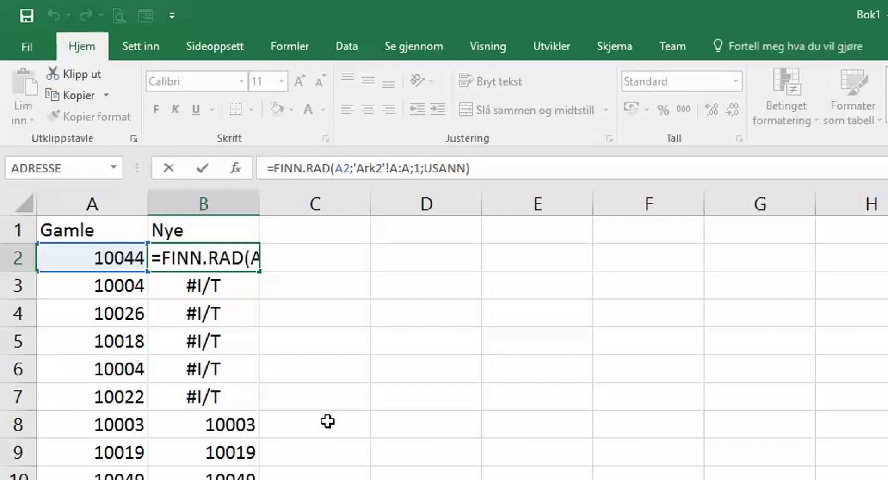
text(Hvis)
text(fei)
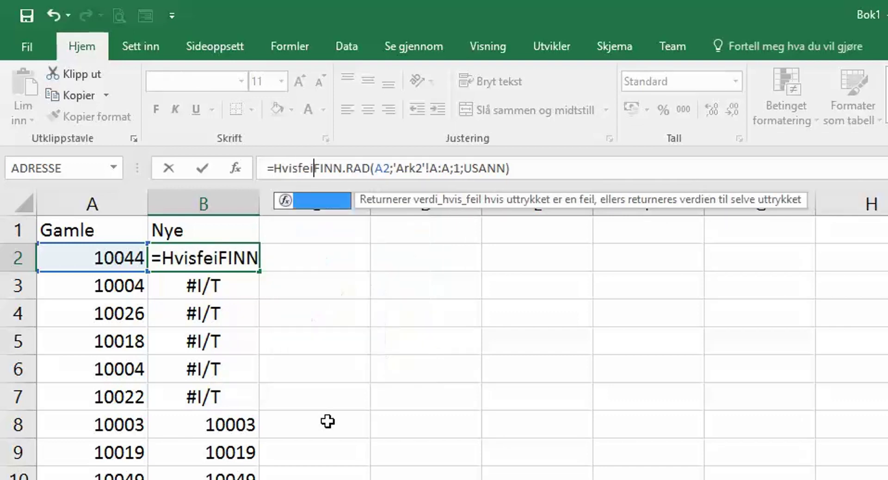
text(l()
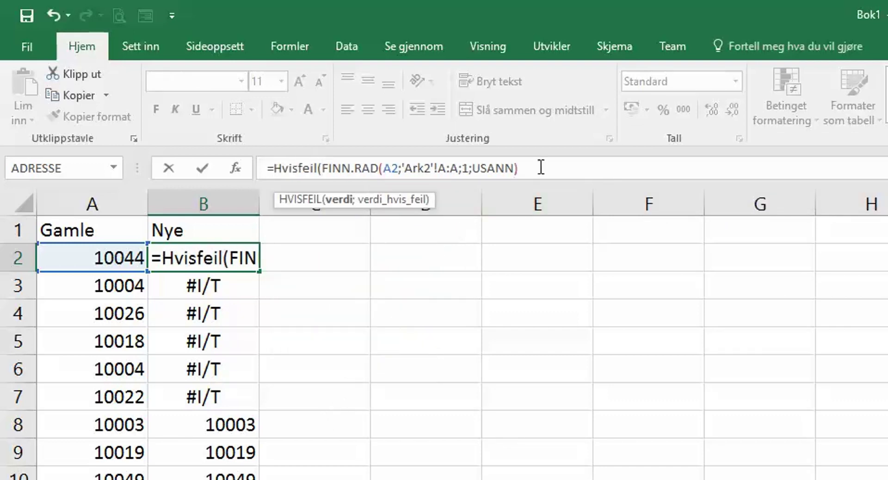
click(539, 174)
text(;)
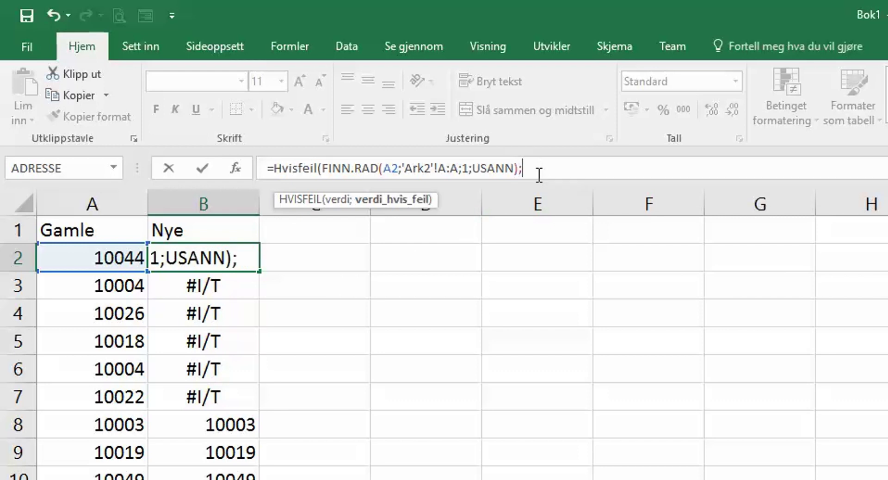
text("-")
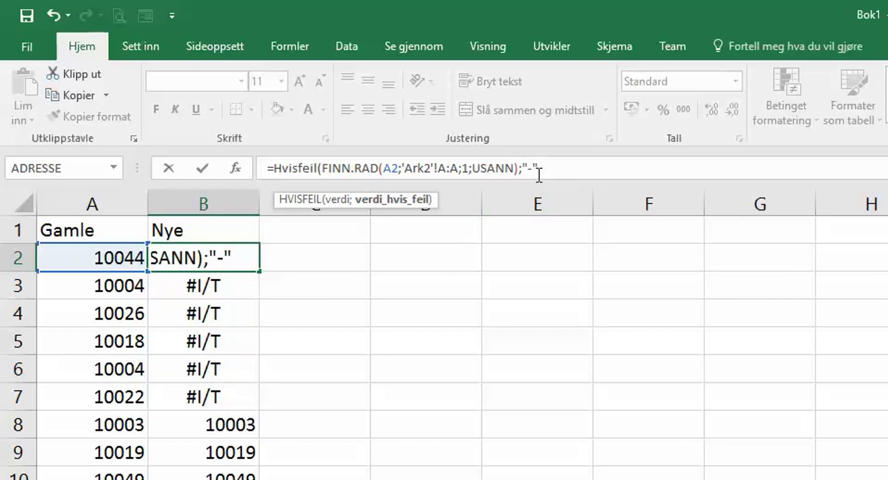
text())
key(Return)
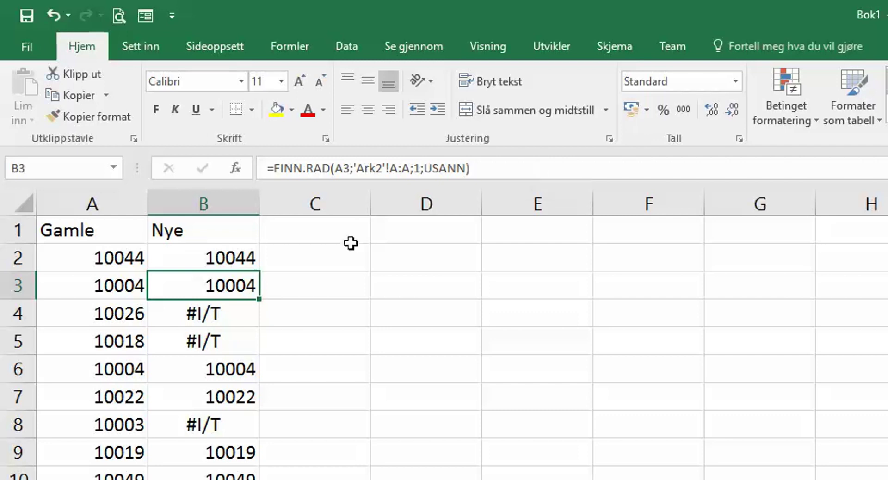
click(221, 255)
double_click(258, 271)
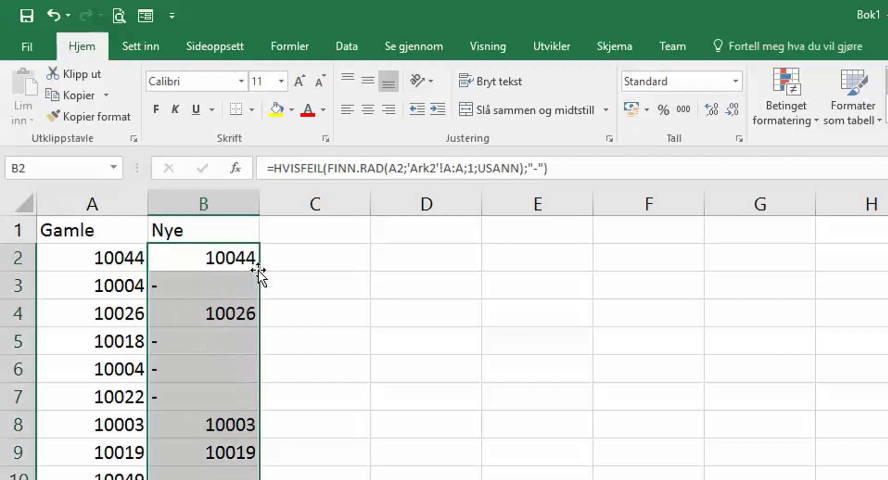
click(325, 380)
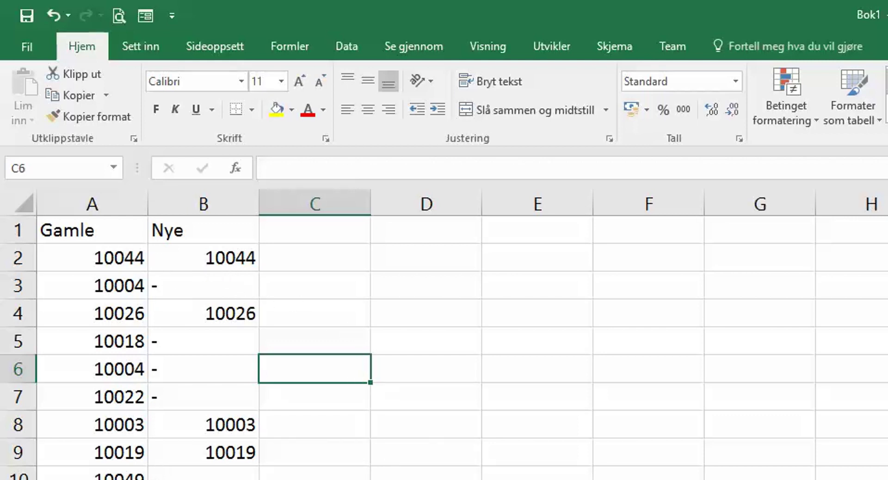
scroll(444, 347, down, 2)
scroll(444, 347, down, 1)
scroll(444, 347, down, 3)
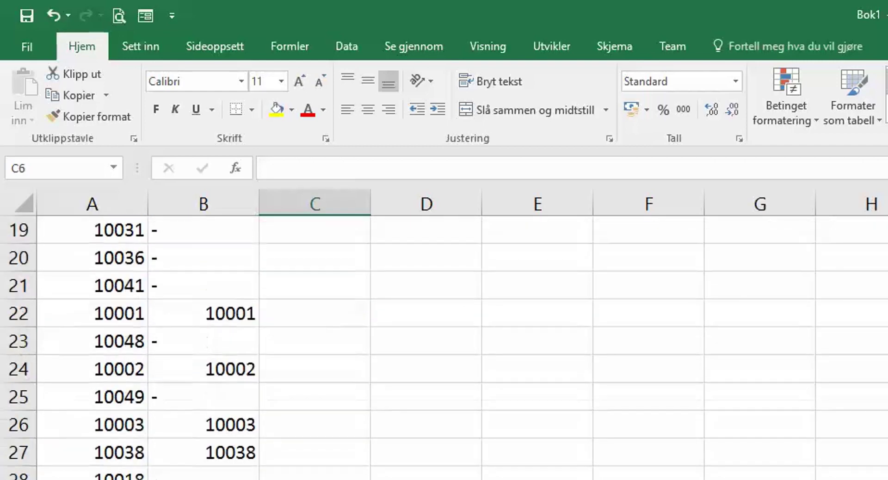
scroll(444, 347, up, 2)
scroll(444, 347, up, 4)
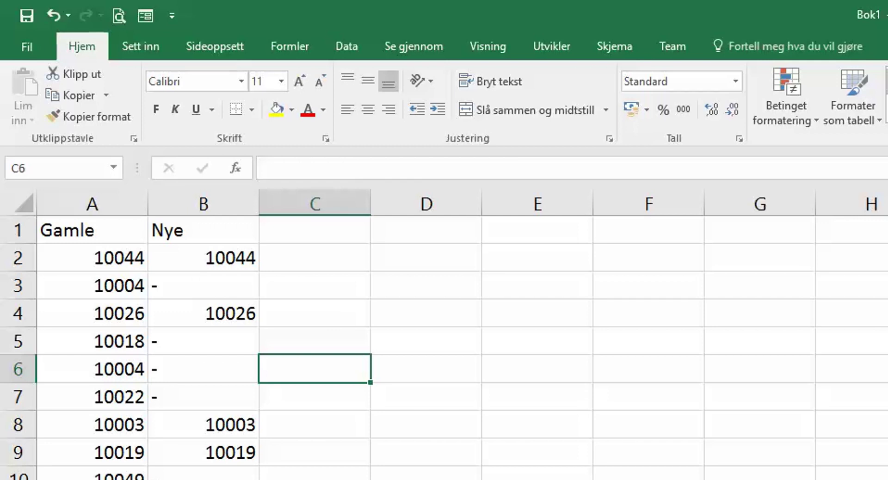
click(202, 264)
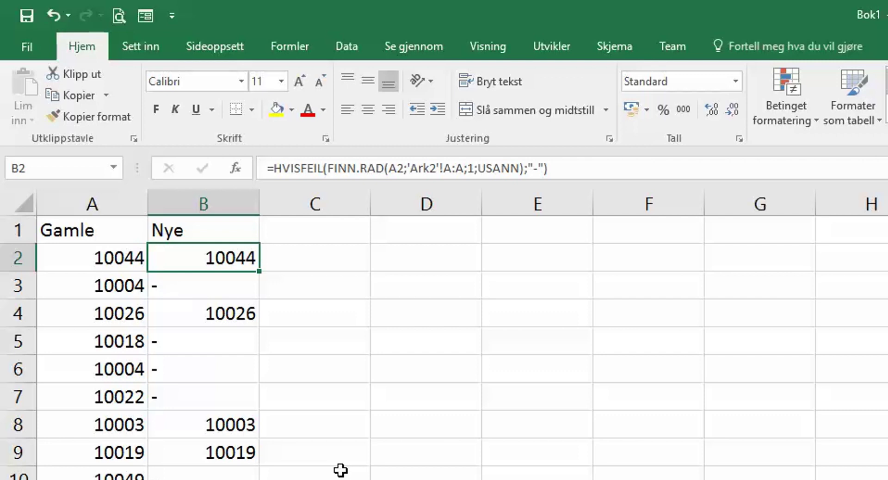
click(327, 258)
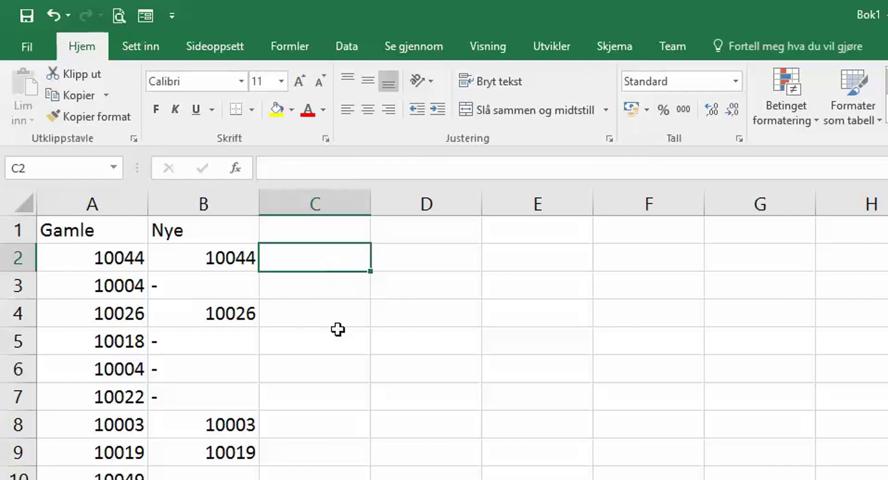
Enter =SAMMENLIGNE(A2;'Ark2'!A:A;0) in C2, which returns position 12.
text(=)
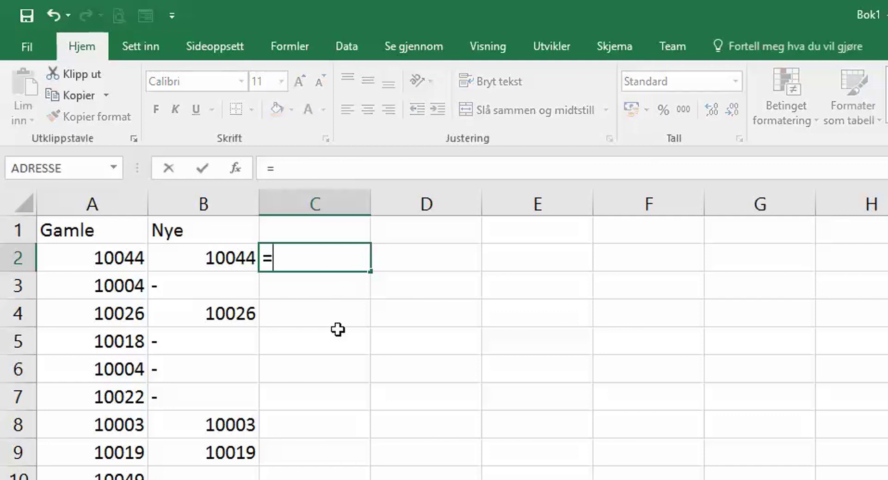
text(sammen)
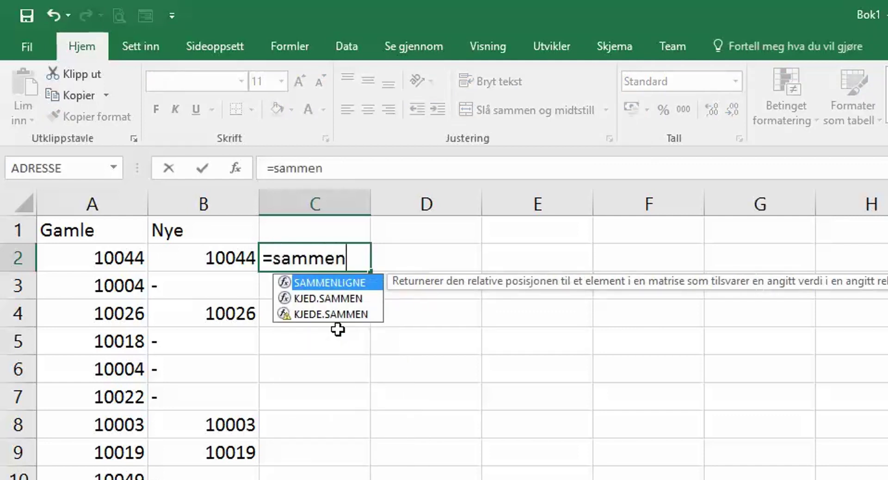
text(ligne)
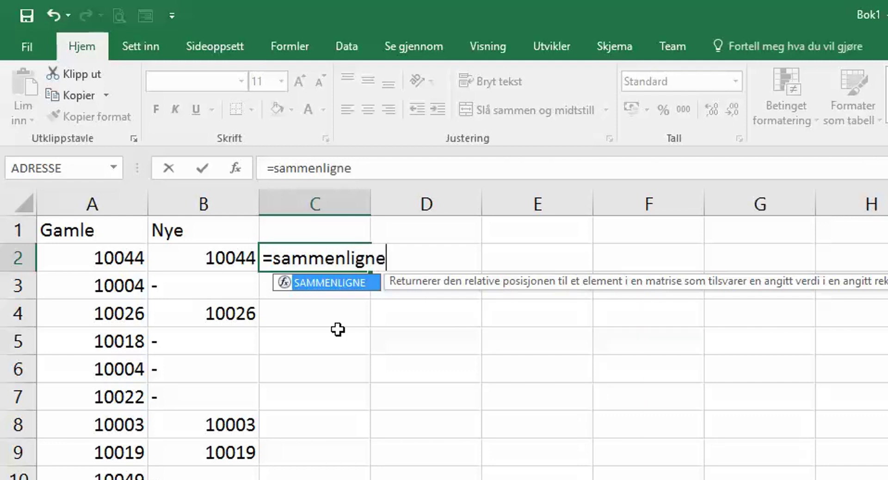
text(()
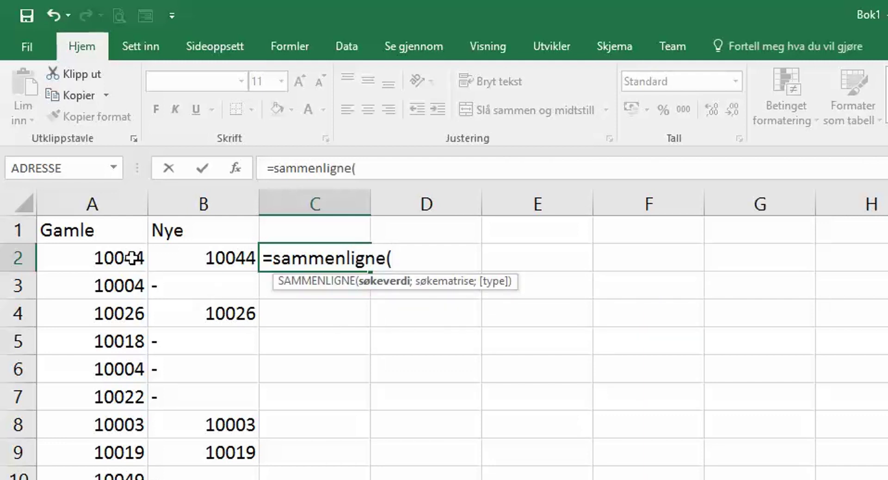
click(132, 258)
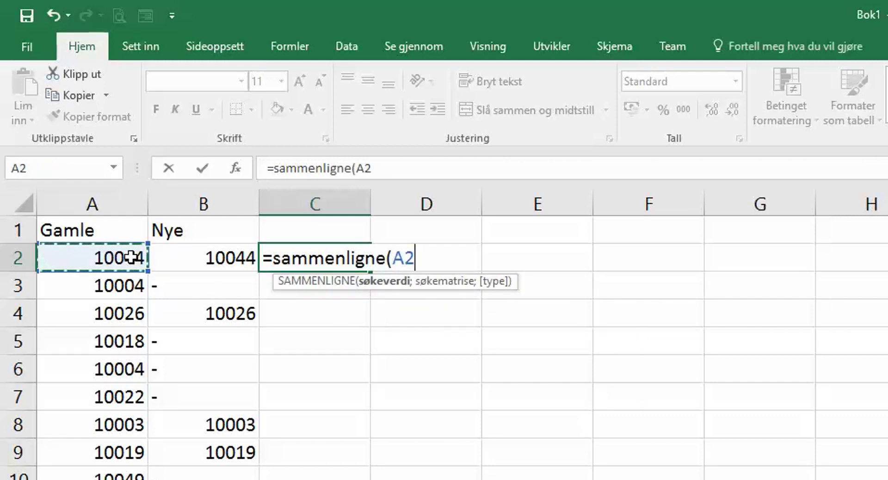
text(;)
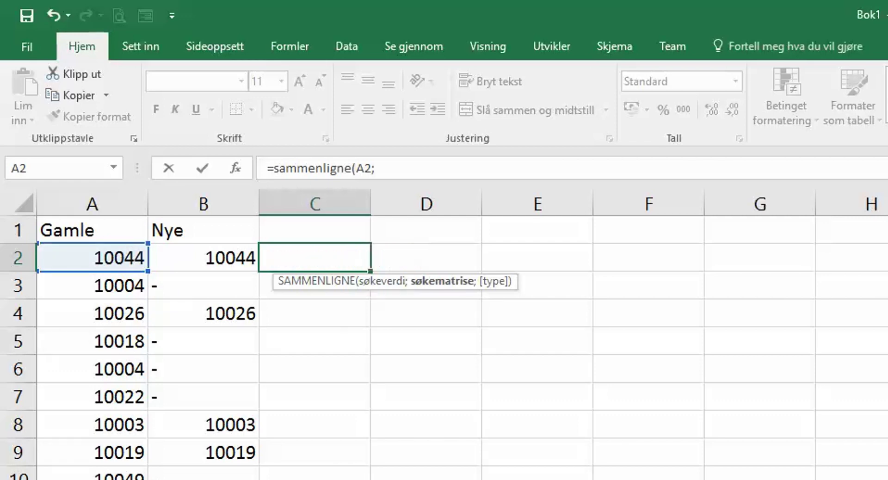
key(ctrl+Page_Down)
click(87, 198)
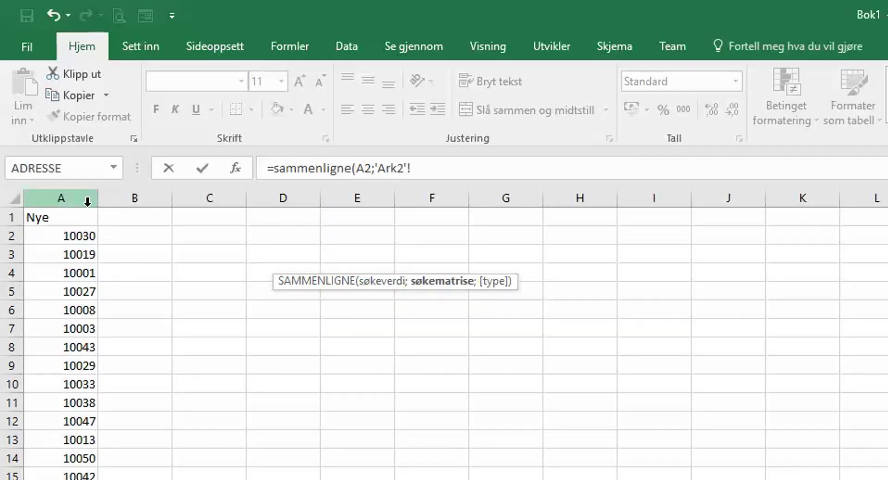
click(503, 168)
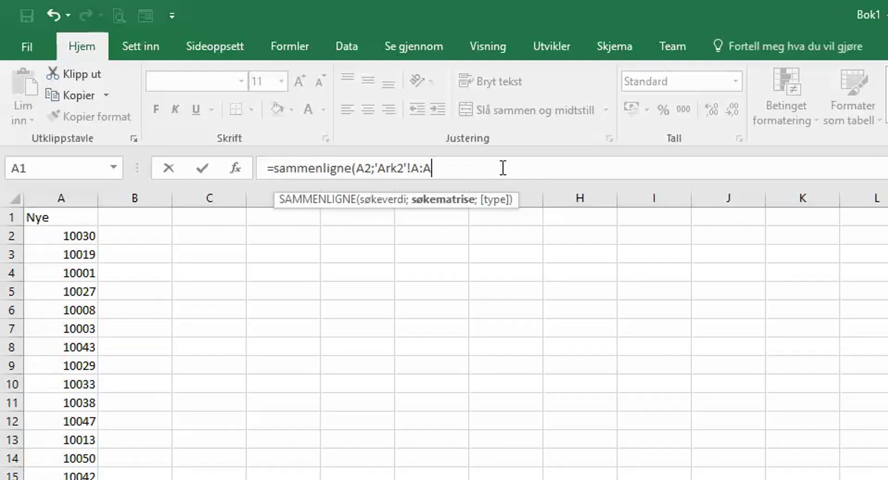
text(;)
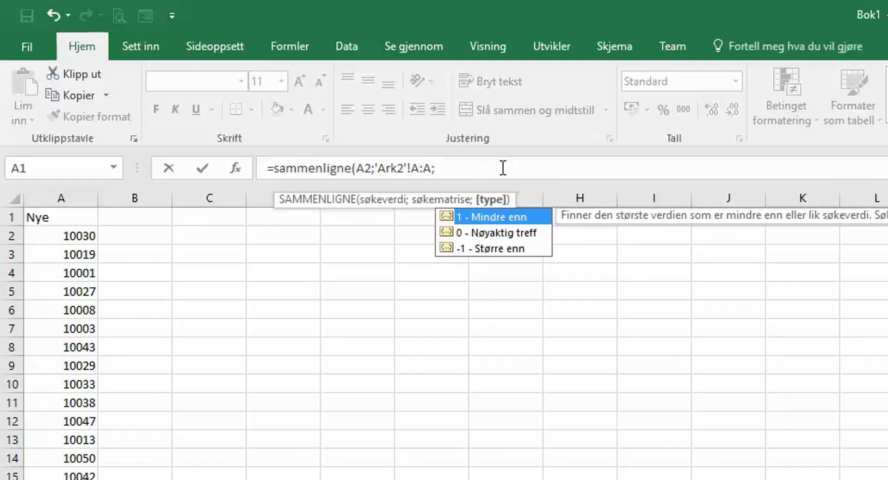
text(0))
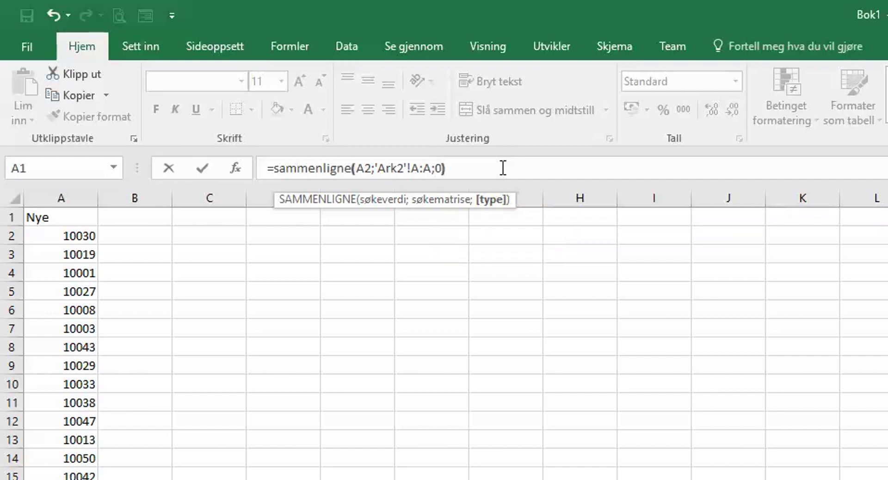
key(Return)
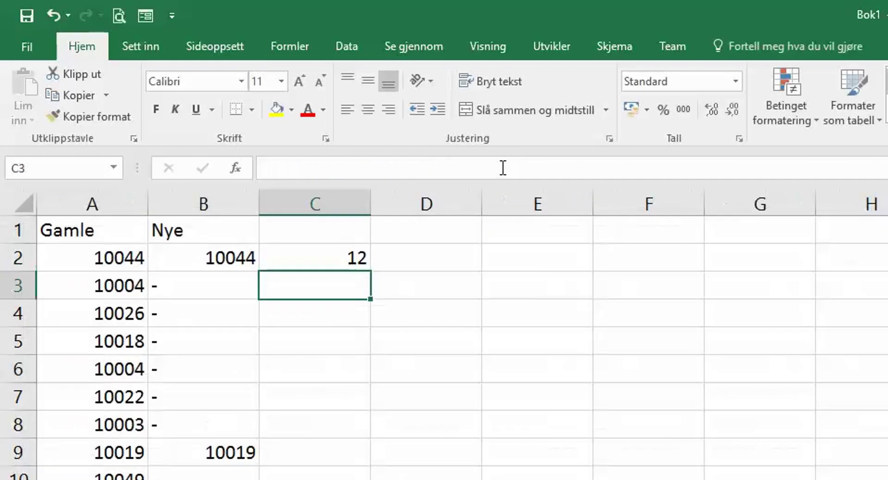
click(348, 256)
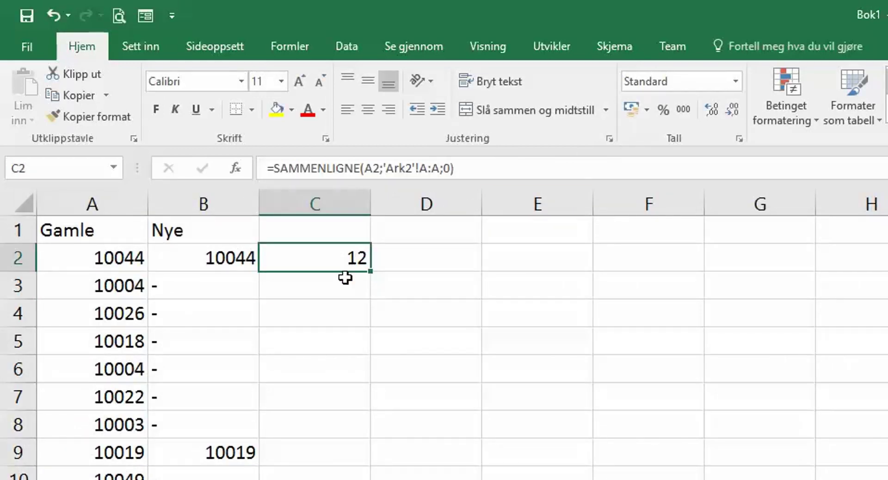
Copy C2's SAMMENLIGNE formula down column C and check the references in C7, C2 and C3.
double_click(370, 271)
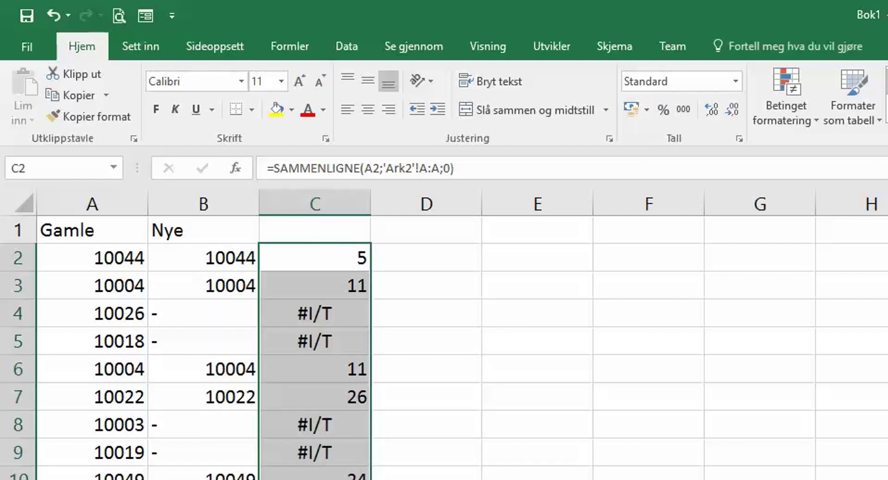
click(347, 387)
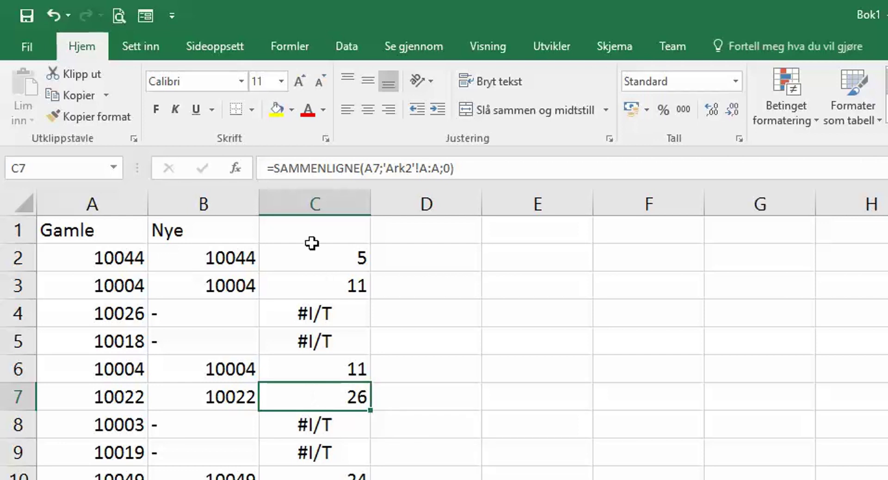
click(313, 259)
click(315, 290)
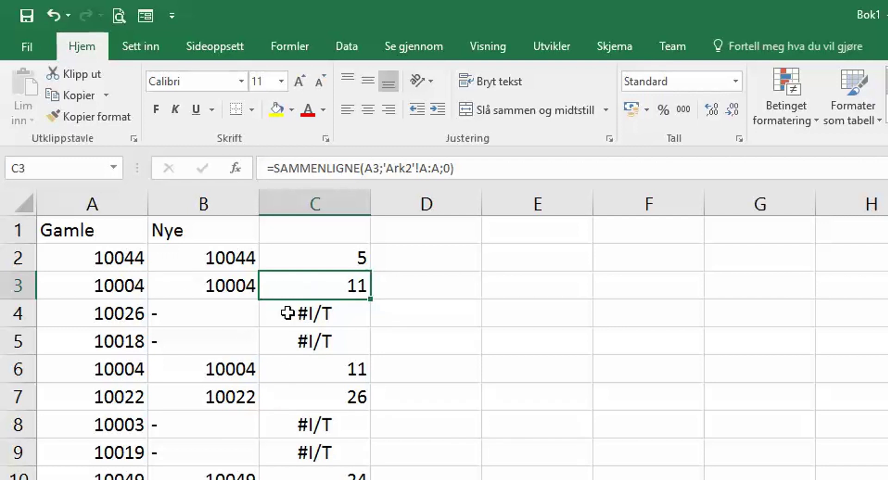
click(312, 262)
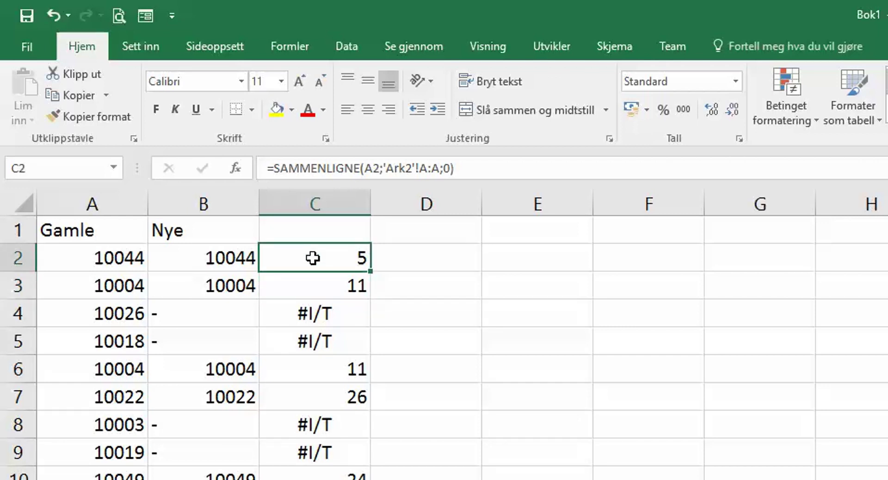
Wrap the C2 formula in HVIS so matches return "*" and others return "".
click(276, 167)
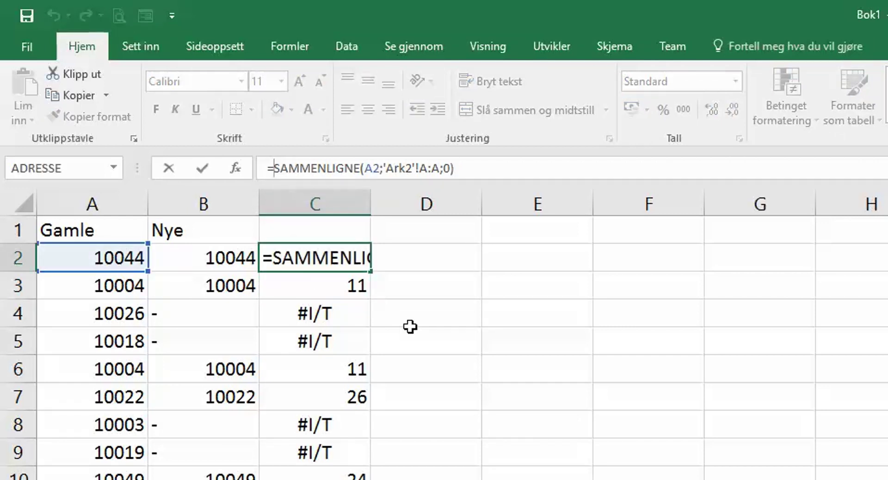
text(hvis)
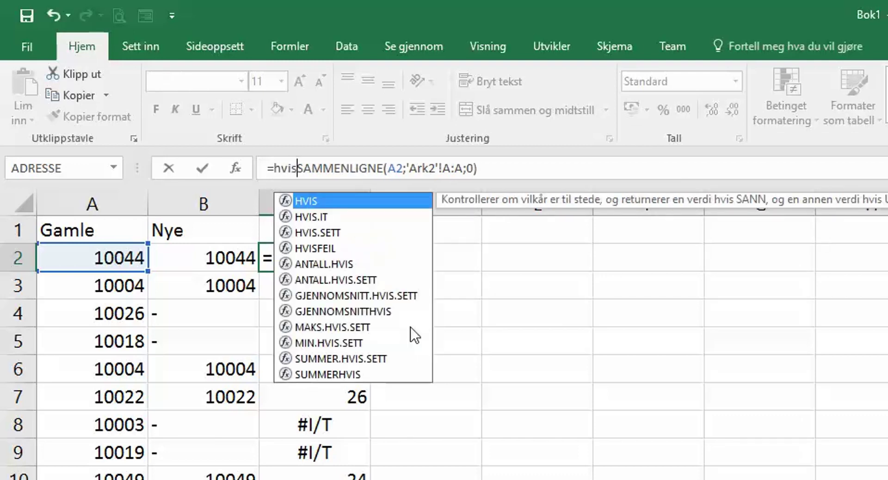
text(()
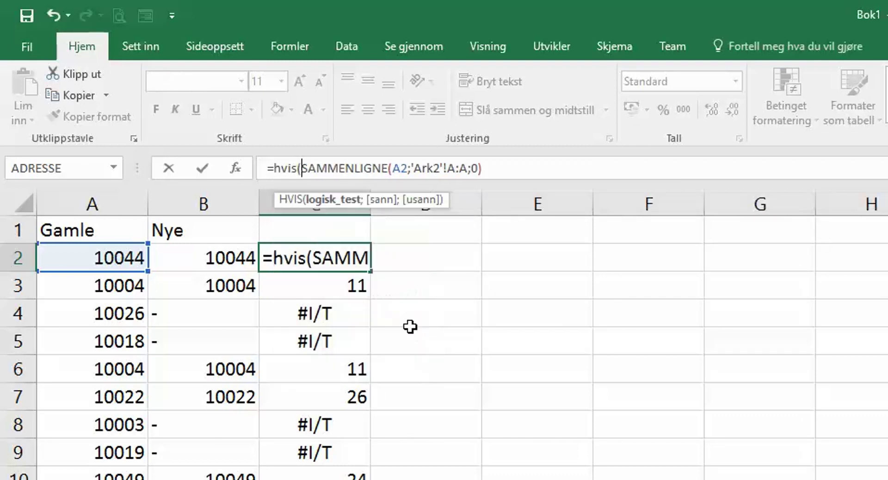
drag(338, 376, 426, 313)
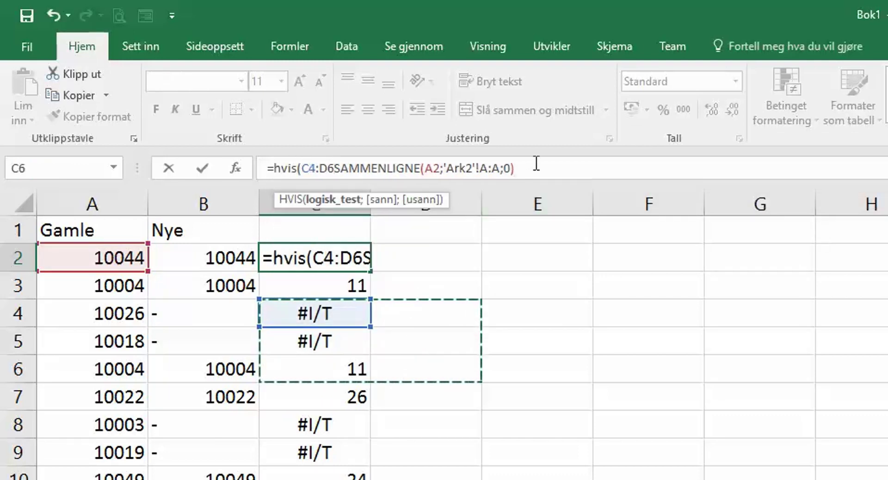
key(BackSpace)
key(BackSpace)
key(BackSpace)
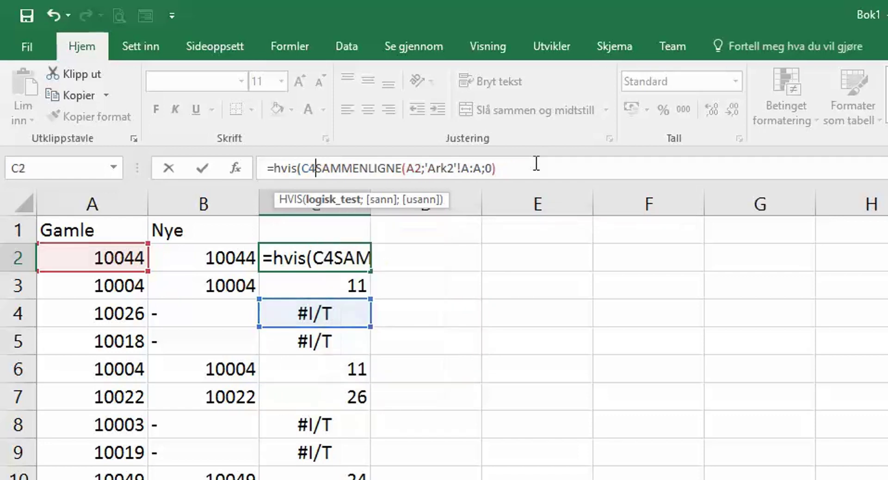
key(BackSpace)
key(BackSpace)
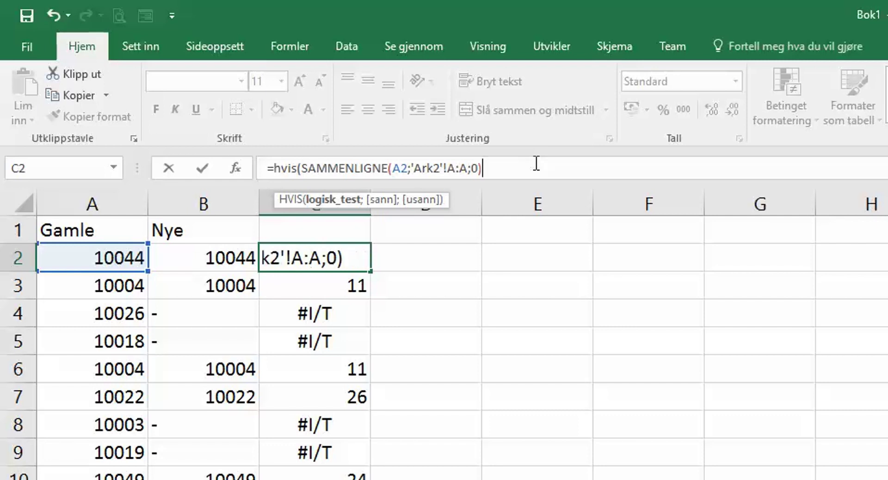
text(;"*")
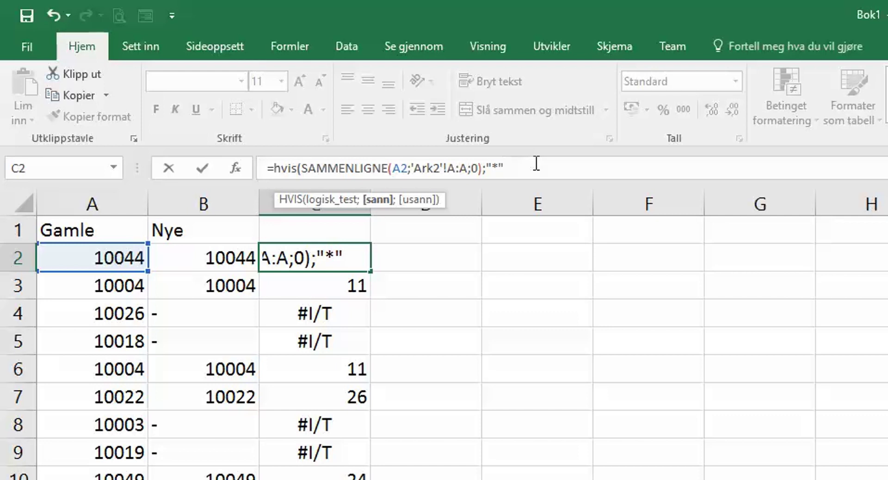
text(;)
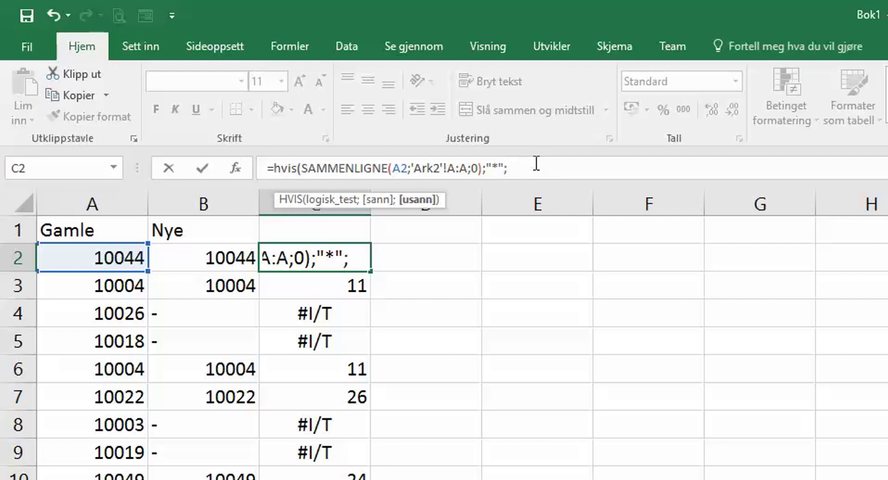
text(""))
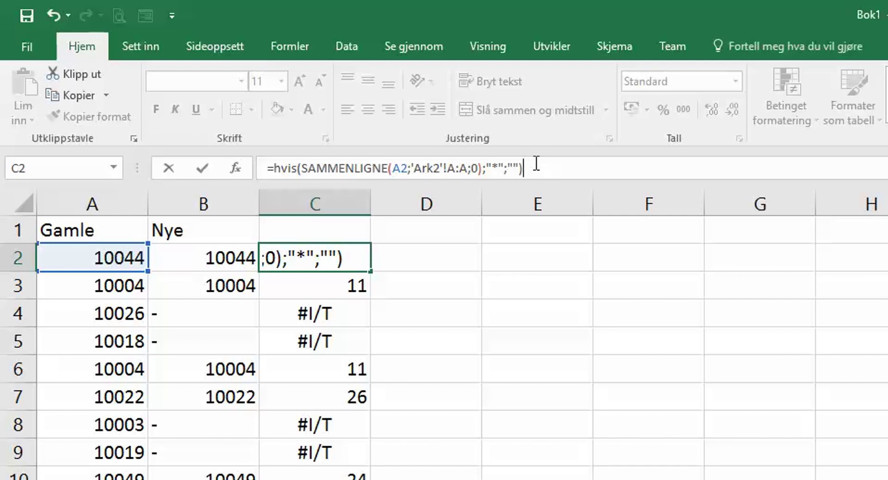
key(Return)
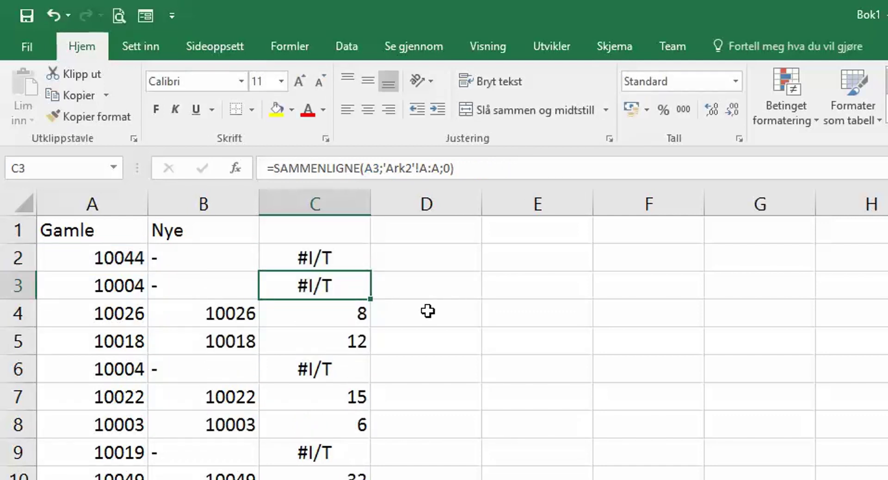
Copy the HVIS formula from C2 down the rest of column C.
click(352, 257)
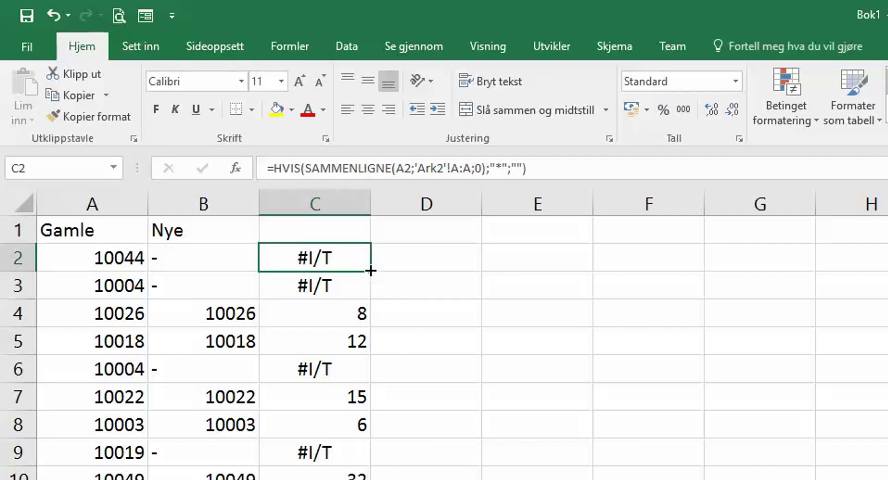
double_click(371, 271)
click(490, 411)
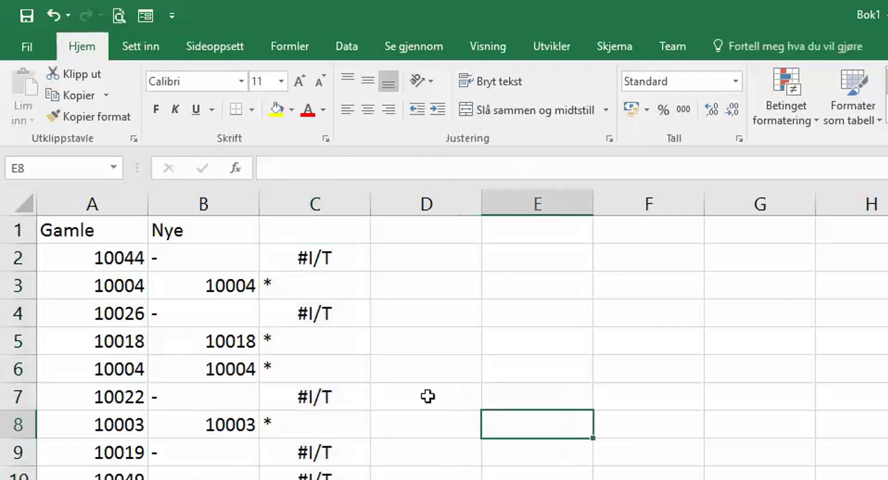
click(307, 254)
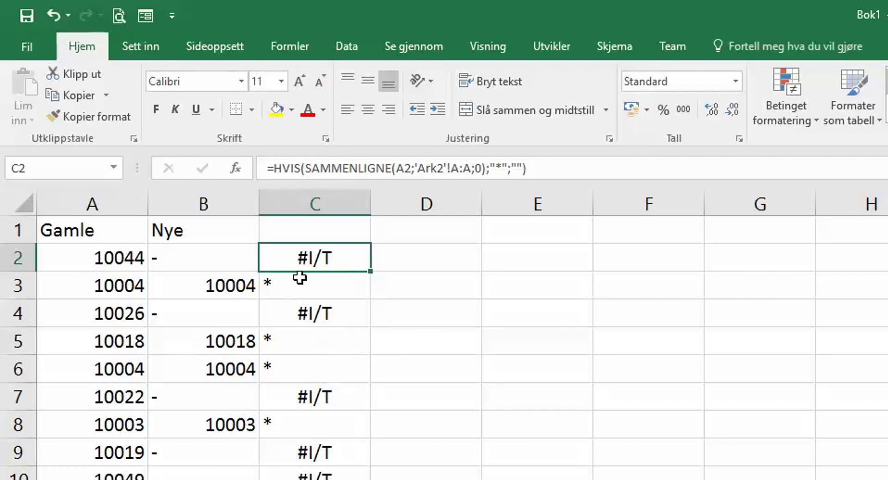
Wrap the C2 formula in HVISFEIL with "-" as the fallback and fill it down column C.
click(274, 168)
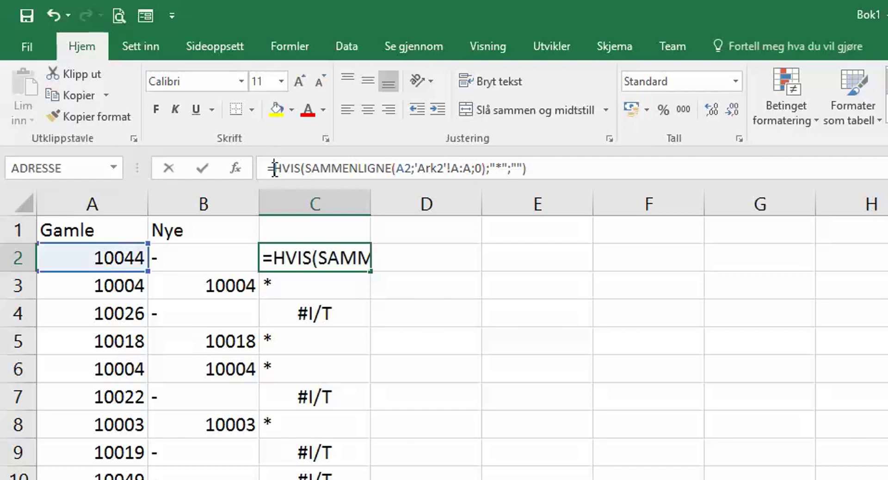
text(hvis)
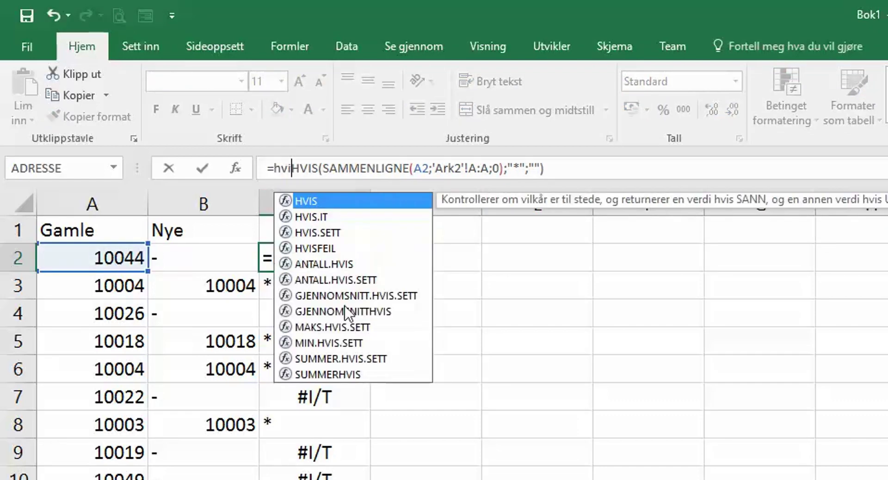
text(feil()
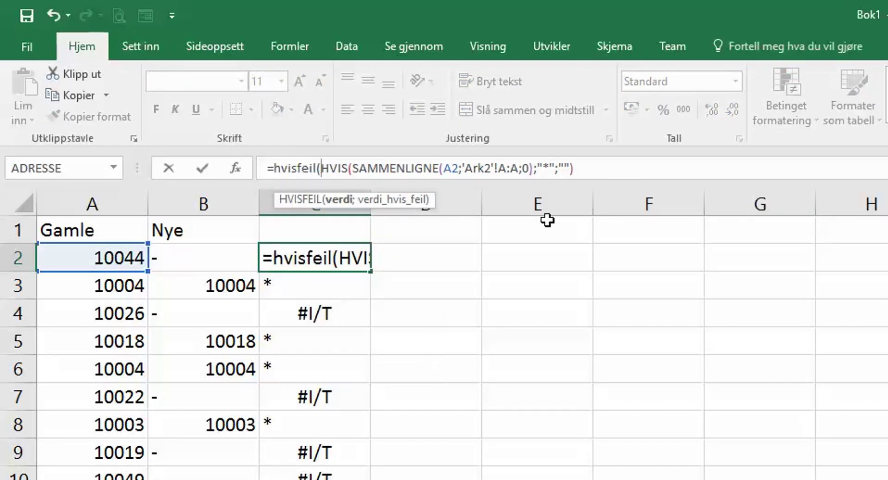
click(613, 167)
text(;)
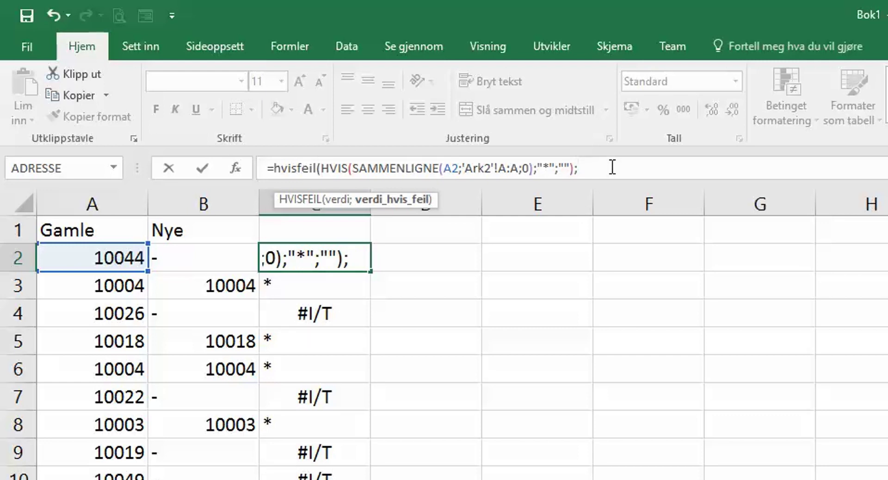
text("-")
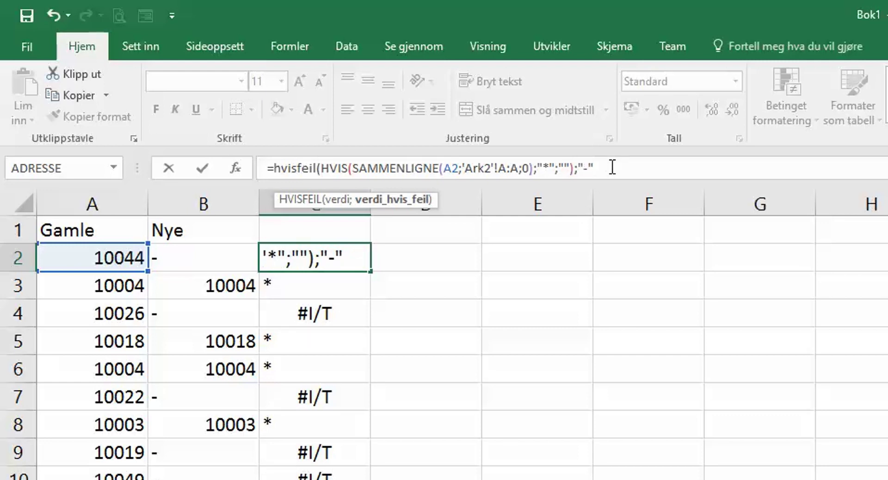
text())
key(Return)
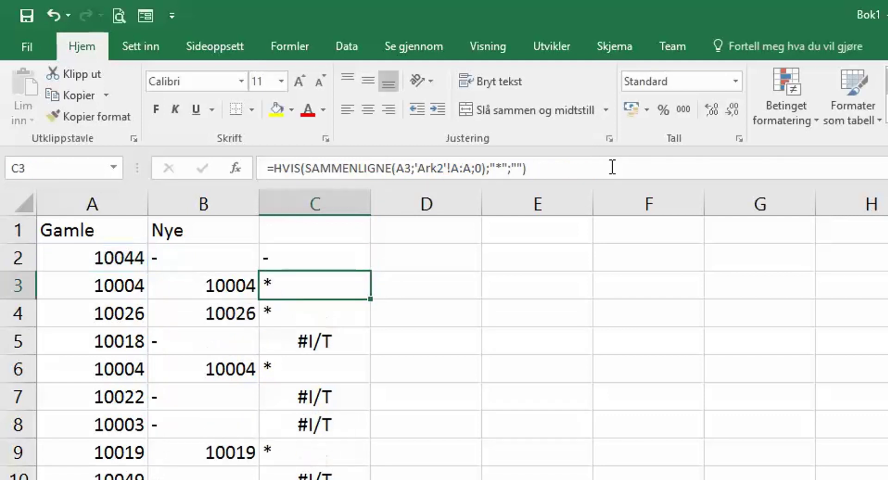
key(Up)
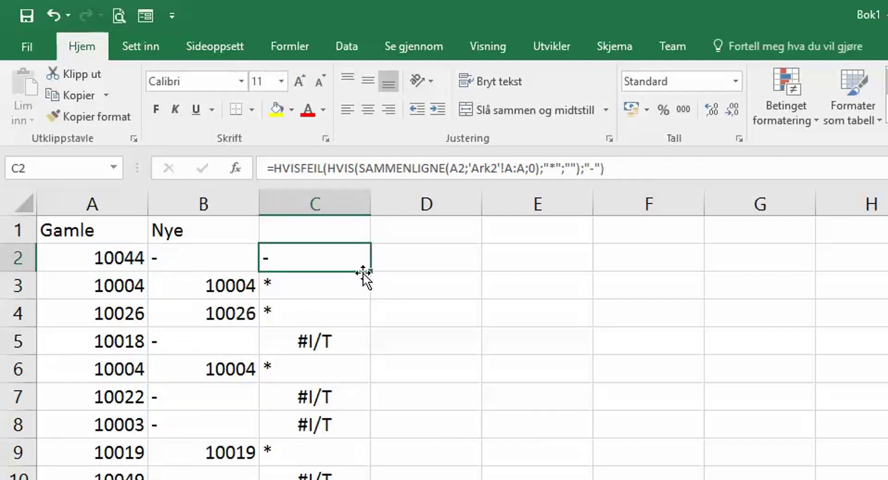
double_click(369, 272)
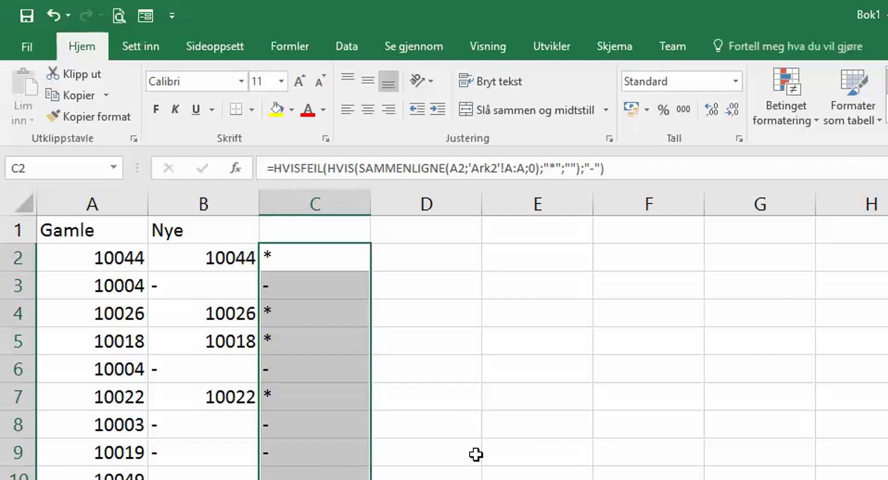
click(476, 455)
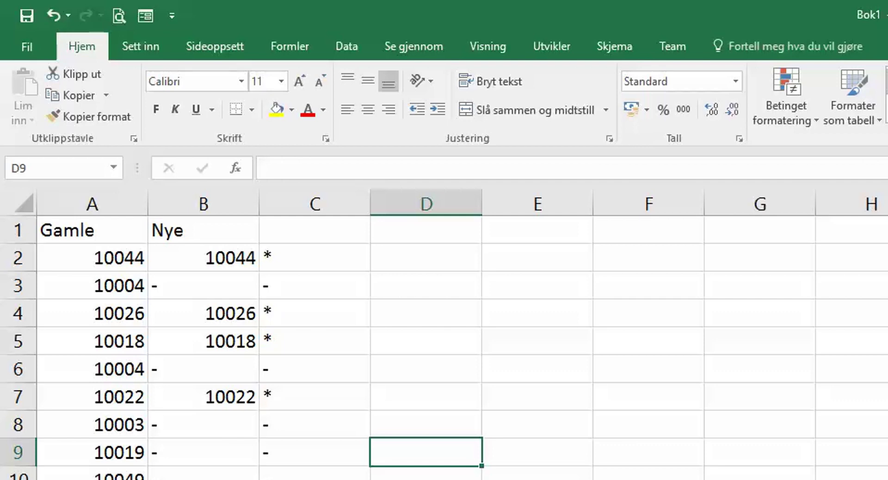
Enter the heading 'Nye II' in cell C1.
scroll(444, 347, down, 2)
scroll(444, 347, down, 1)
scroll(444, 347, down, 2)
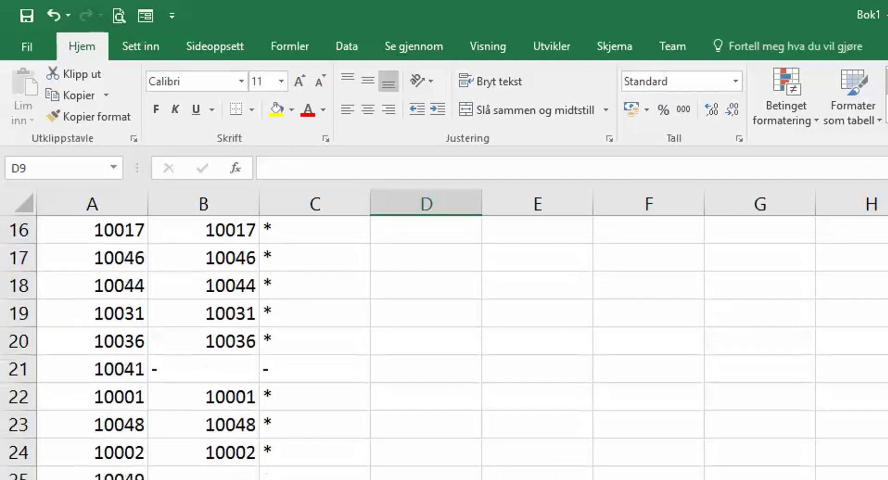
scroll(373, 360, up, 1)
scroll(373, 360, up, 4)
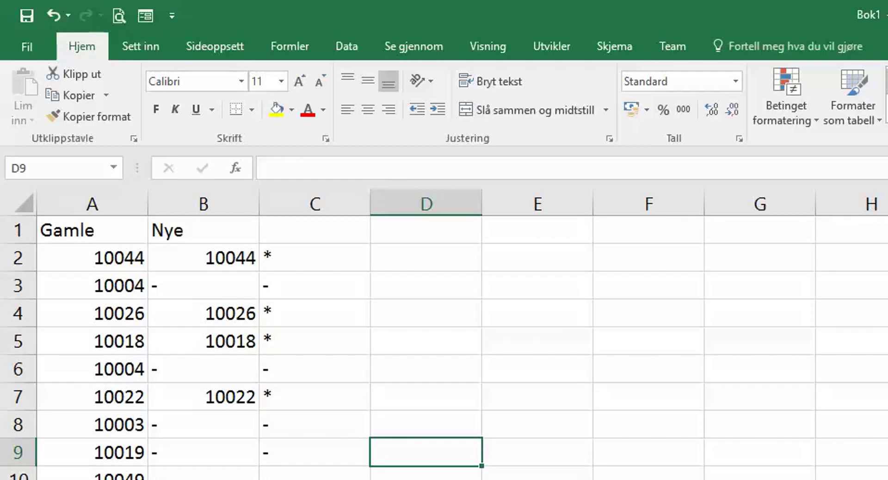
click(352, 233)
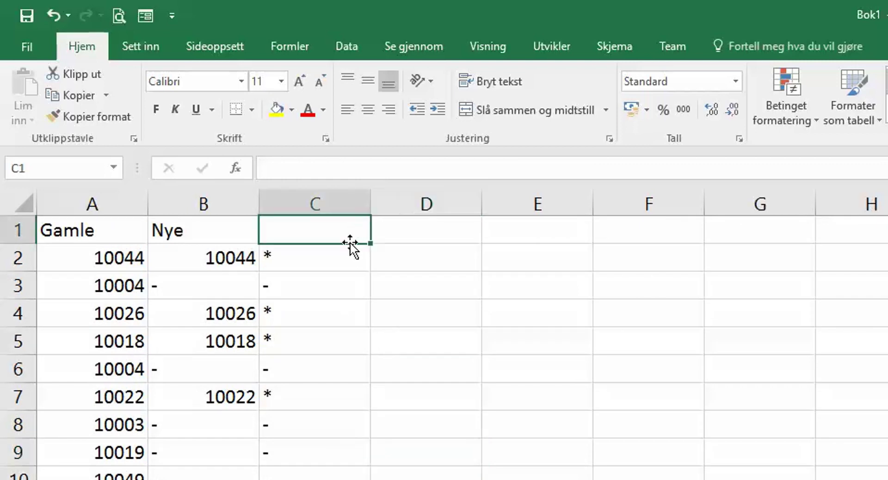
text(Nye I)
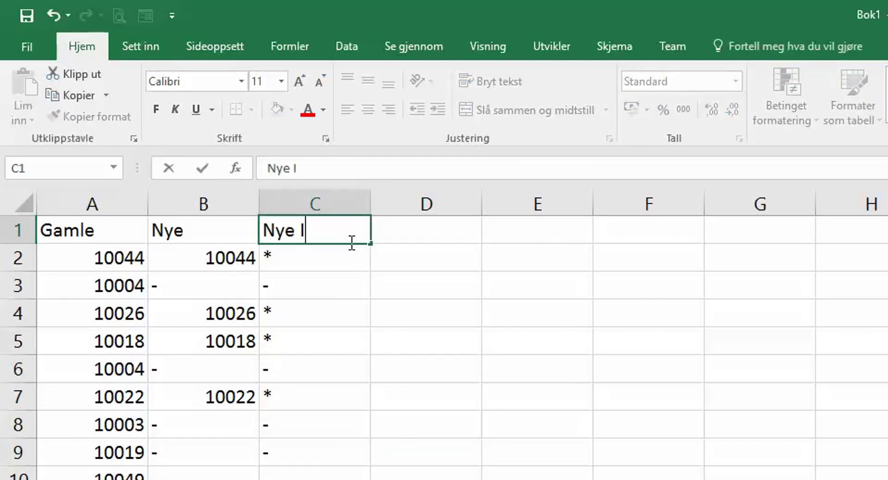
text(I)
key(Return)
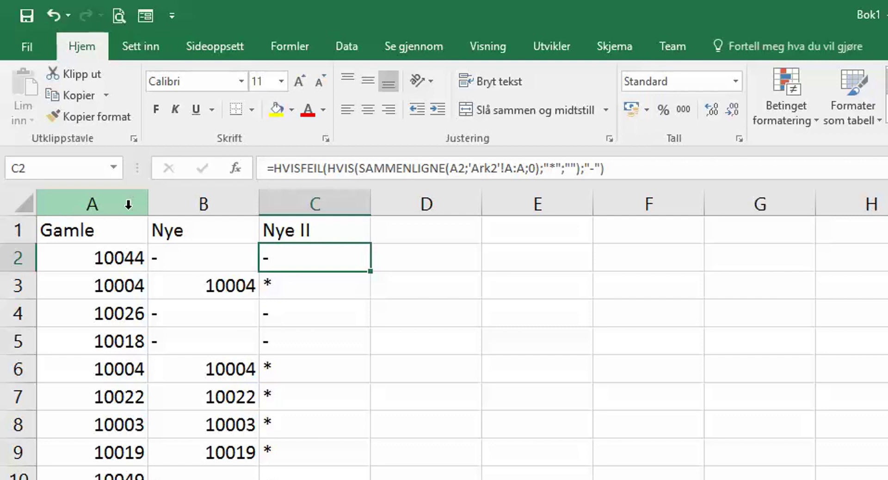
For column A, create a Betinget formatering formula rule =sammenligne(a1;Ark2!A:A;0).
click(128, 204)
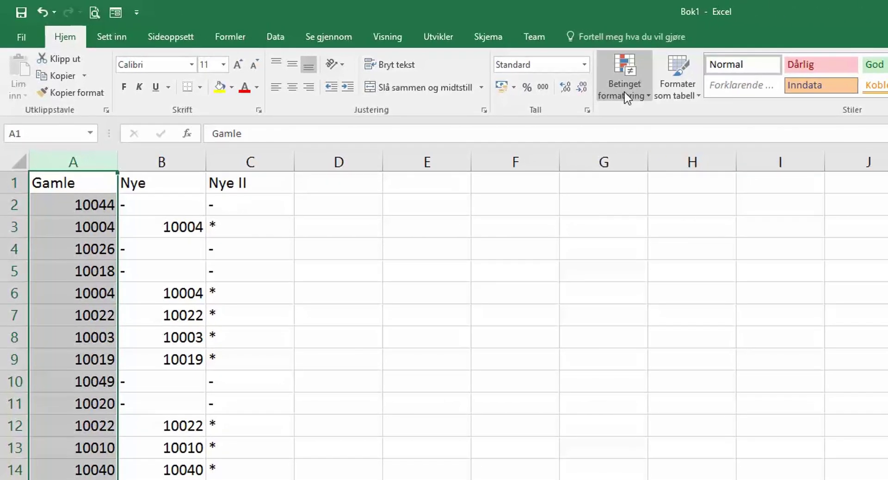
click(628, 98)
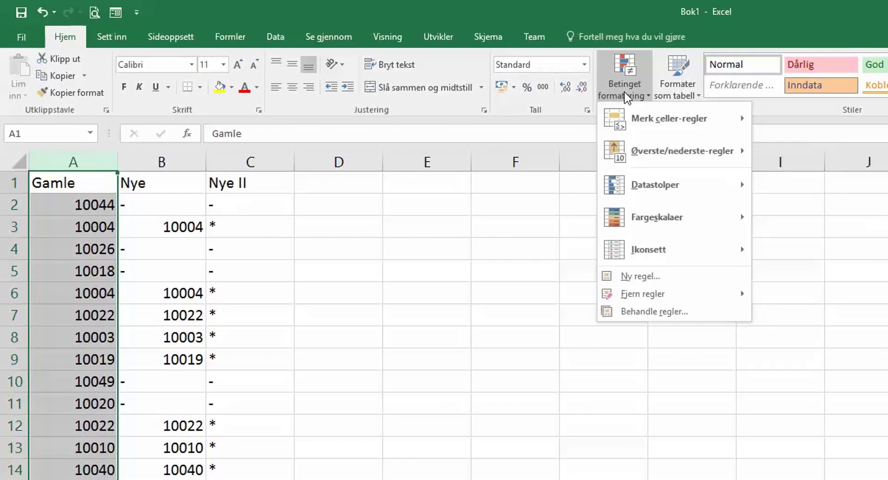
click(632, 277)
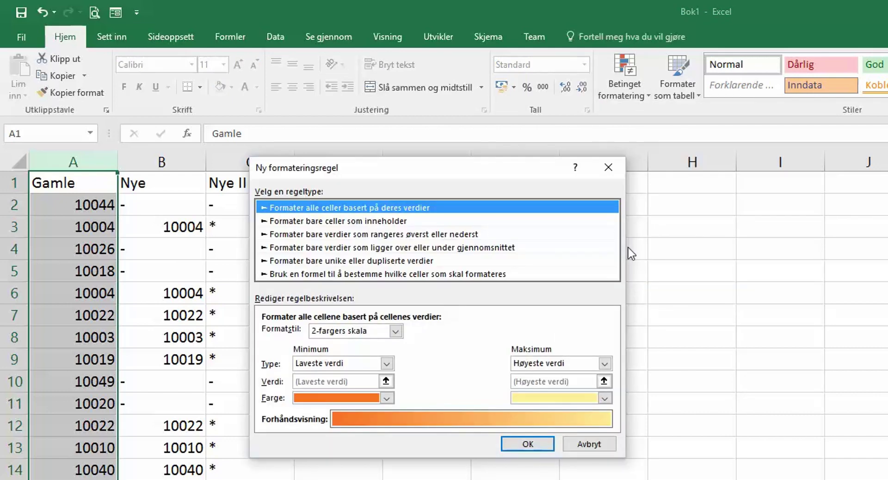
click(376, 275)
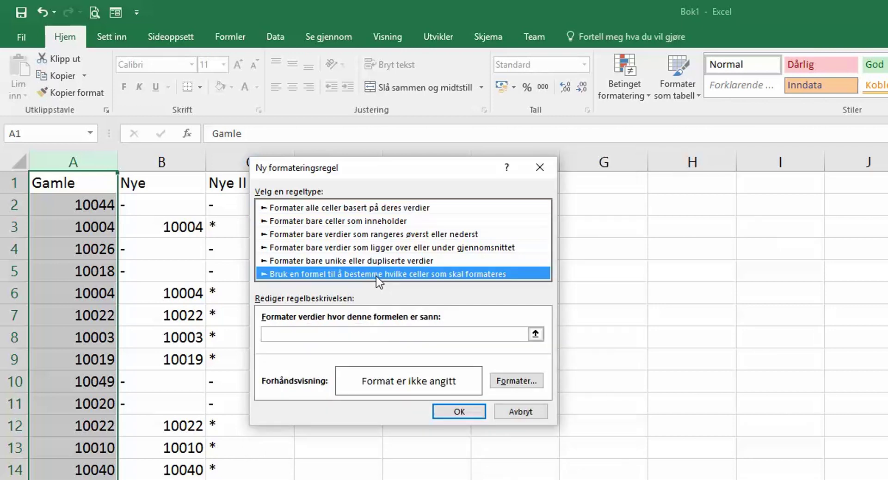
click(375, 335)
click(375, 335)
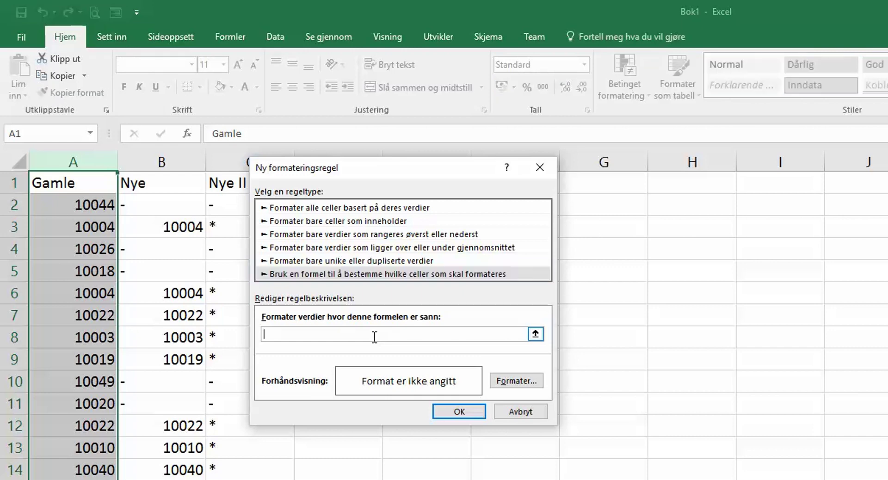
text(=)
text(samme)
text(nligne)
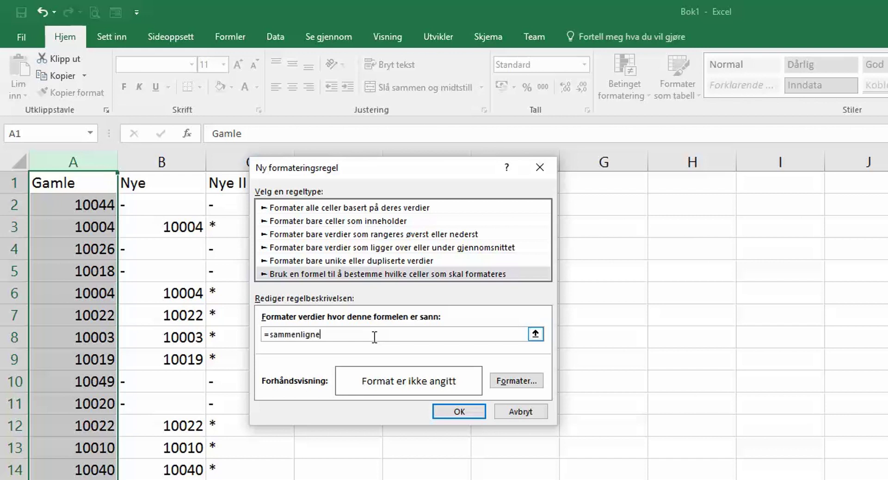
text((a1)
text(;)
text(Ark)
text(2)
text(!)
text(A:A)
text(;0)
text())
Give the rule a light green fill and apply it to column A.
click(525, 382)
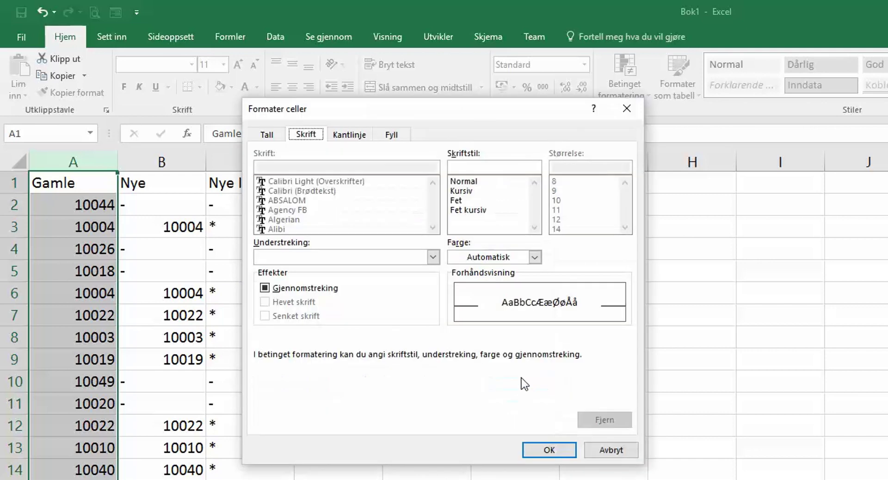
click(389, 135)
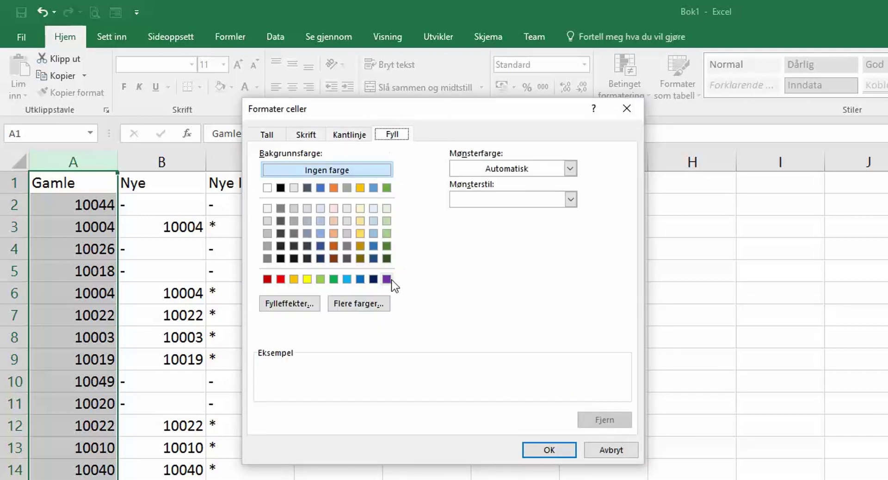
click(320, 279)
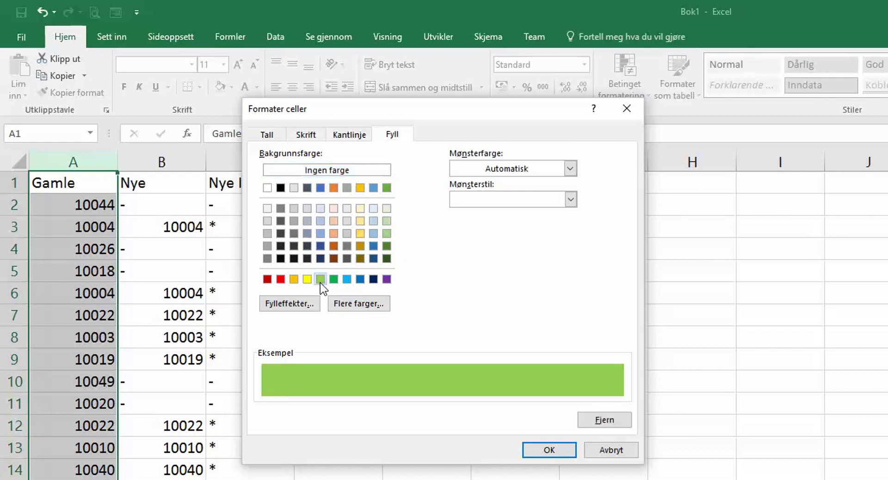
click(550, 450)
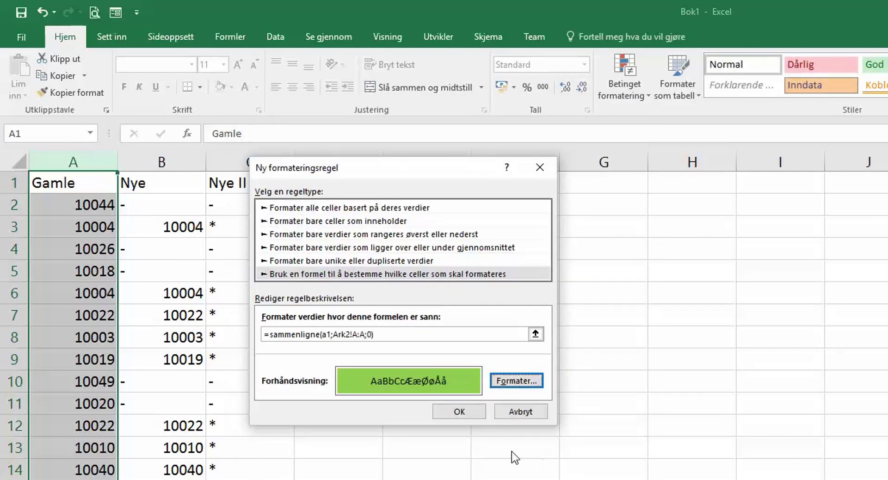
click(456, 413)
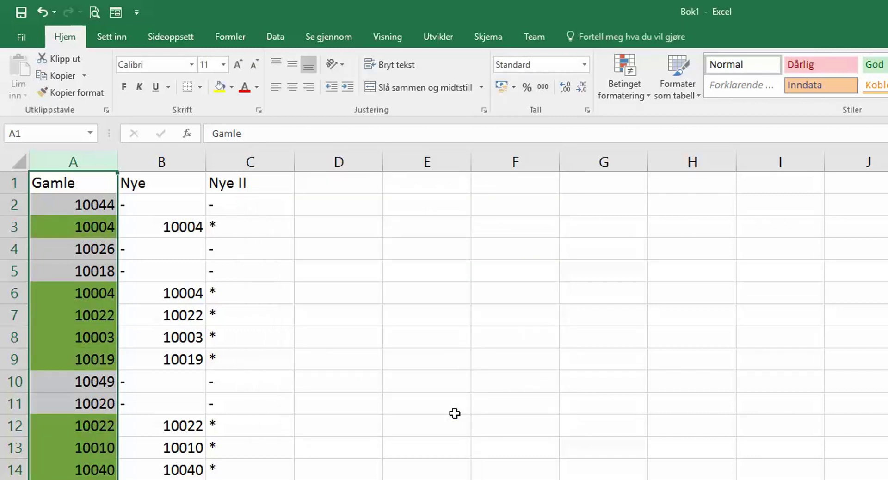
click(318, 239)
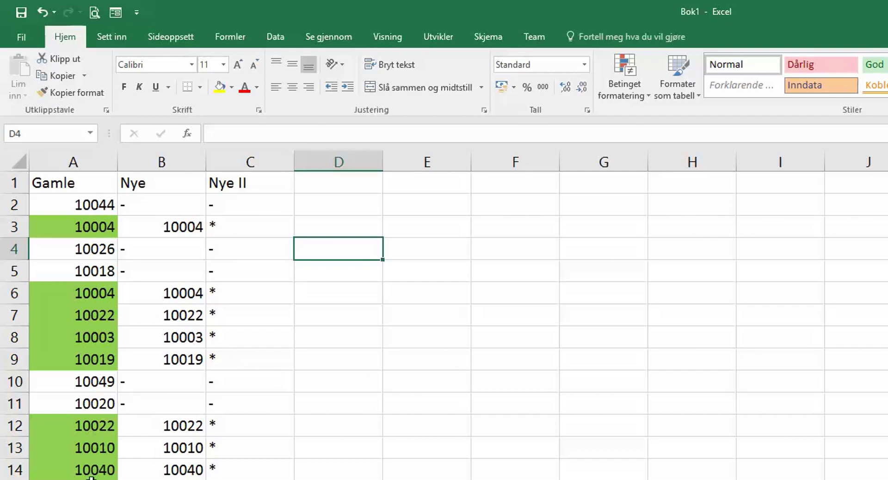
scroll(95, 468, down, 10)
scroll(95, 468, up, 10)
click(167, 226)
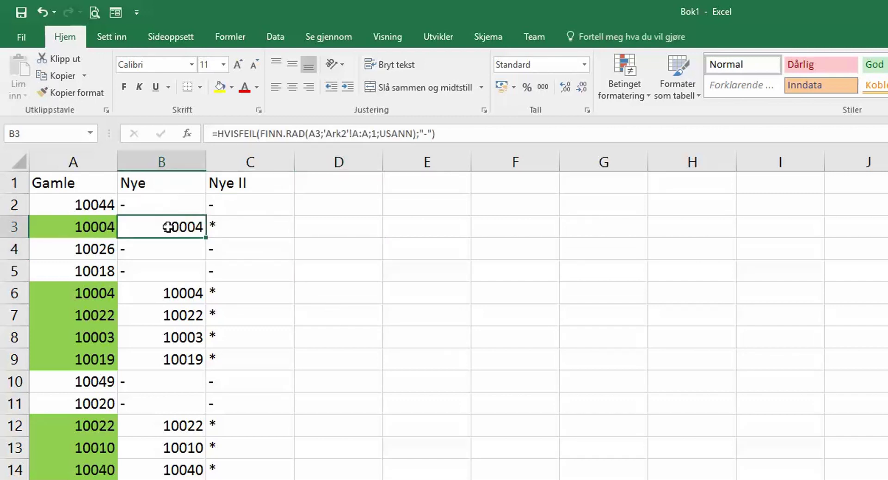
click(239, 230)
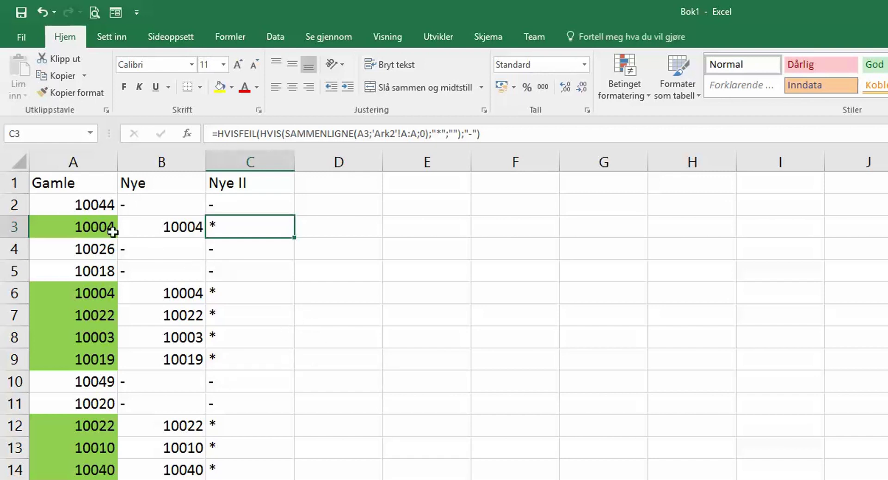
click(96, 163)
click(631, 93)
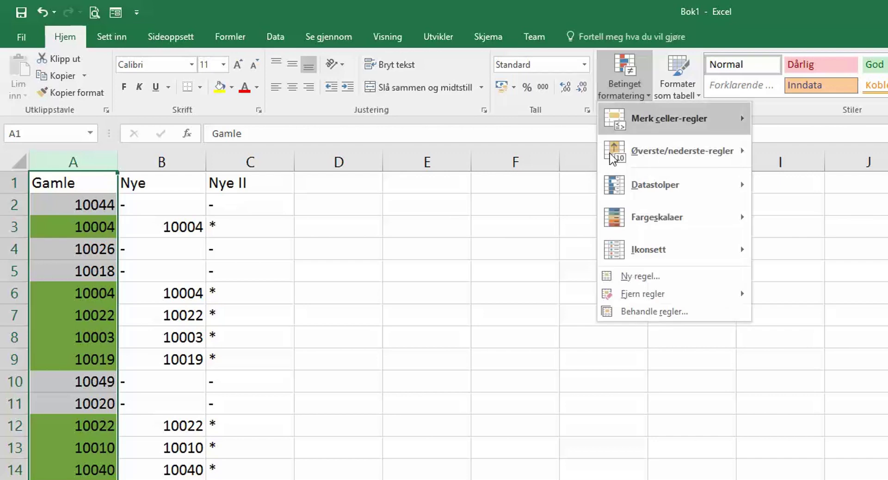
click(626, 311)
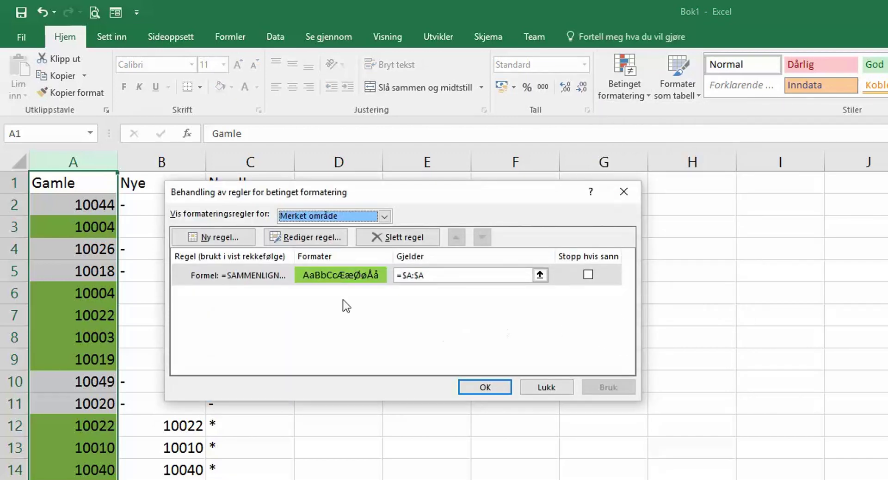
double_click(244, 277)
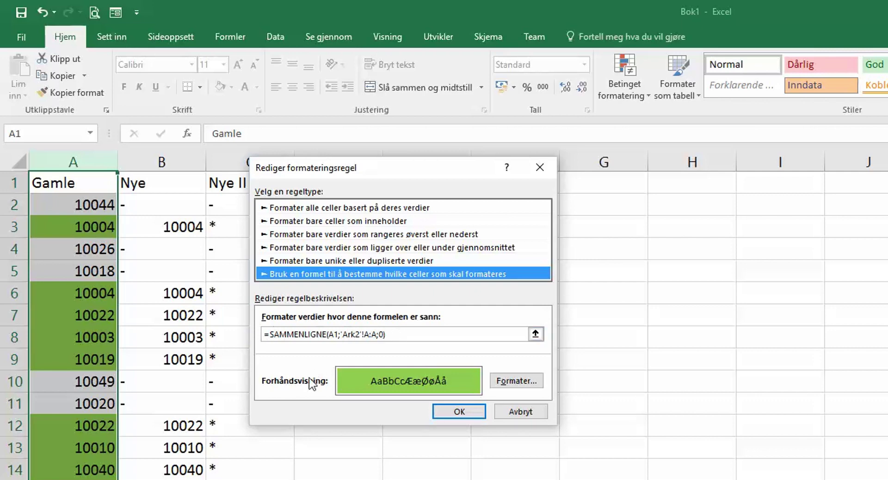
click(267, 329)
click(278, 334)
click(499, 413)
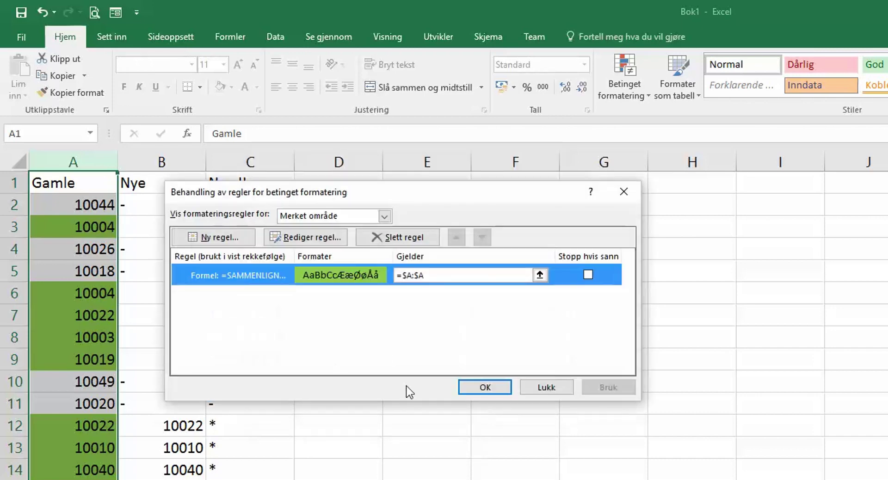
click(537, 387)
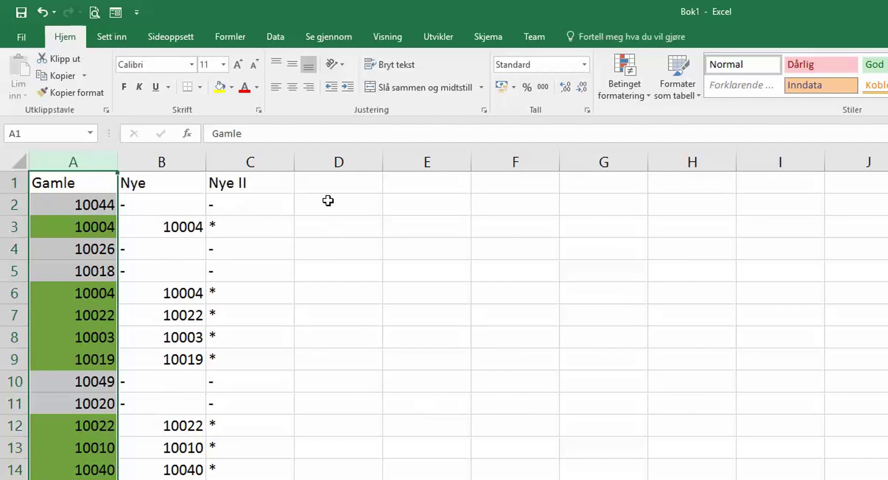
click(274, 184)
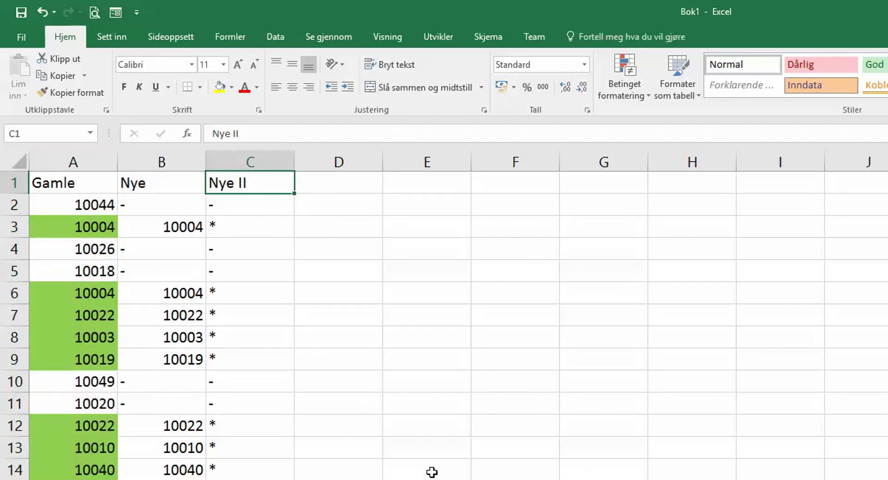